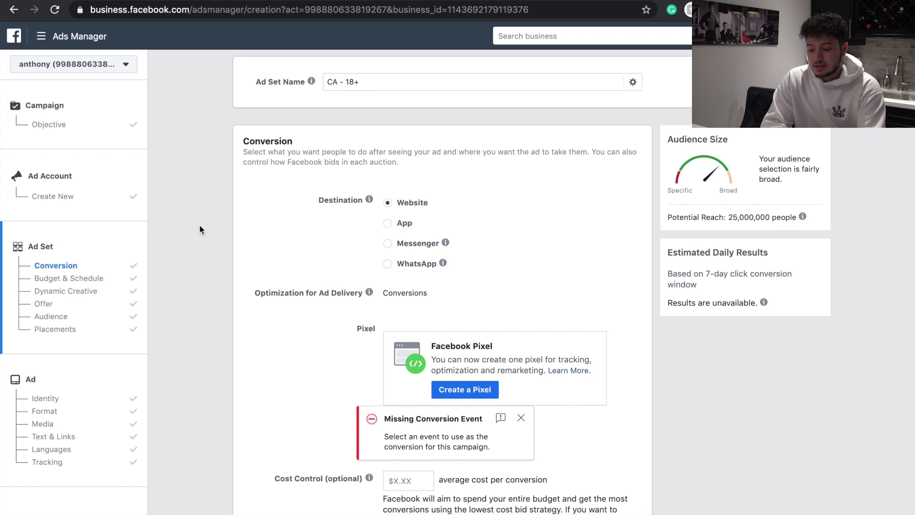
- Scroll to the CA - 18+ ad set's Conversion section with Website as the destination
scroll(199, 210, down, 3)
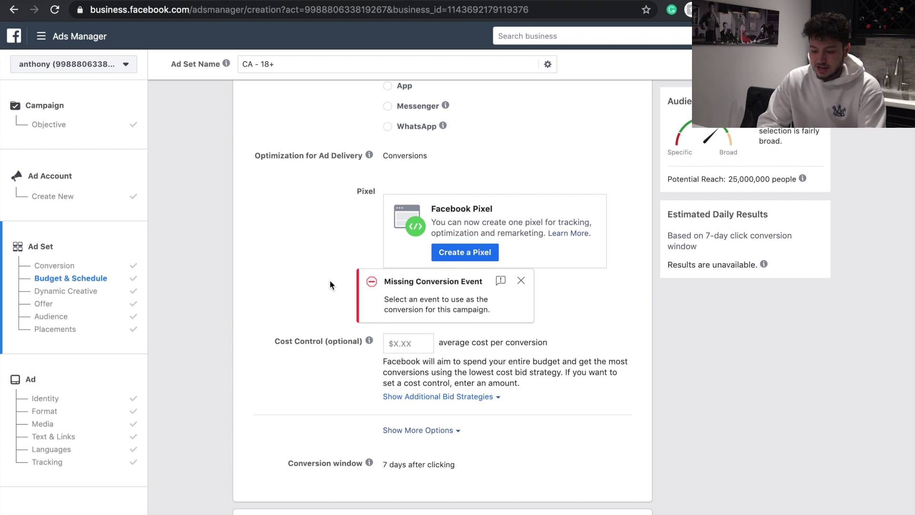
- Lower the ad set's daily budget from $20.00 to $3.00
scroll(318, 278, down, 2)
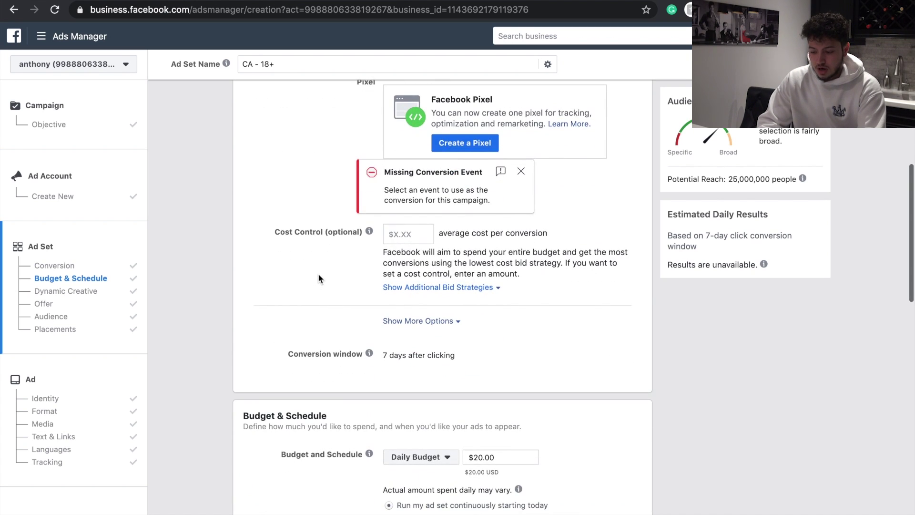
scroll(319, 277, down, 4)
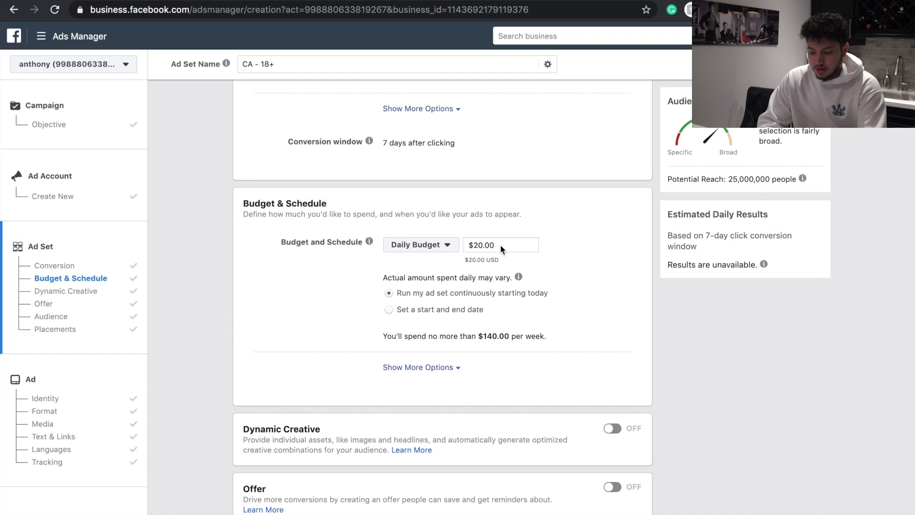
drag(500, 244, 466, 244)
text(3)
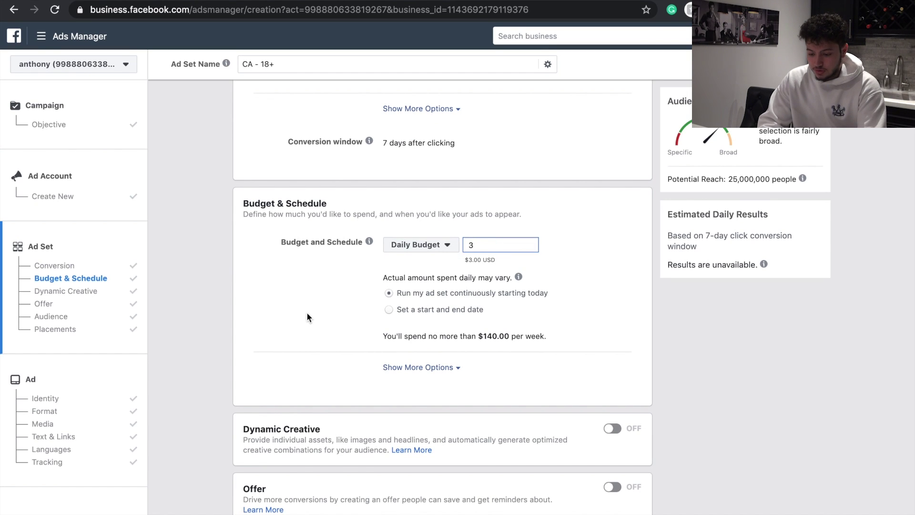
click(307, 313)
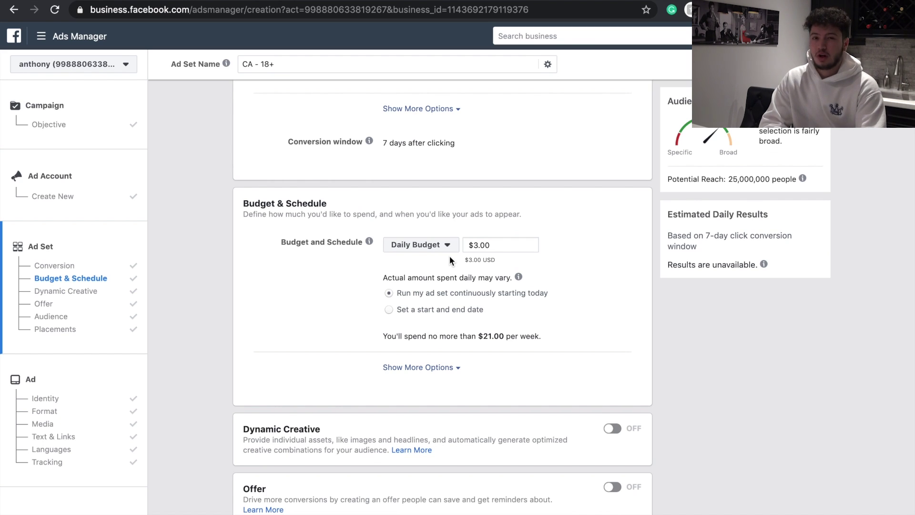
- Schedule the ad set to run from Jan 19, 2020 to Feb 18, 2020
click(389, 309)
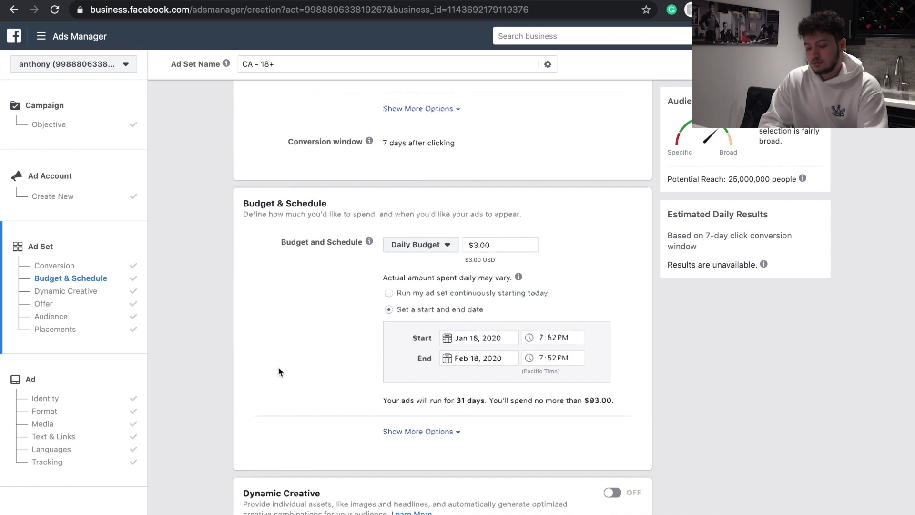
scroll(279, 366, down, 1)
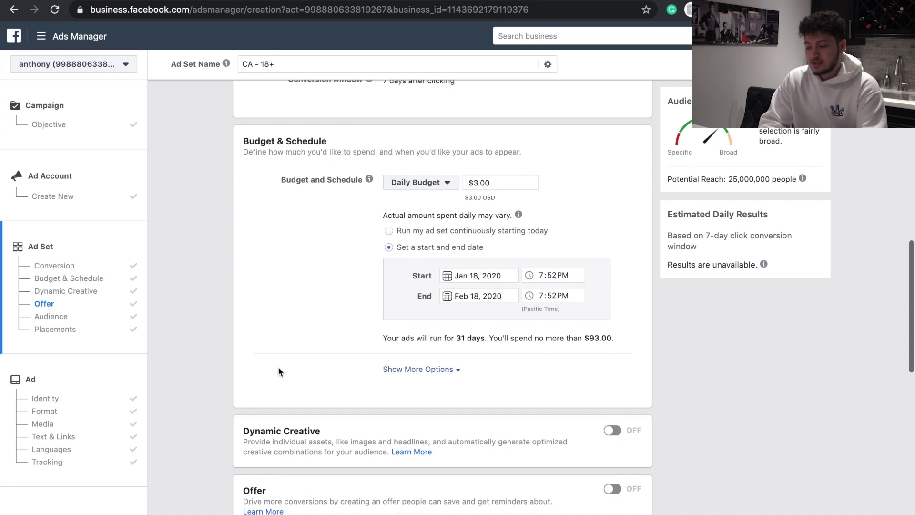
click(473, 275)
click(452, 384)
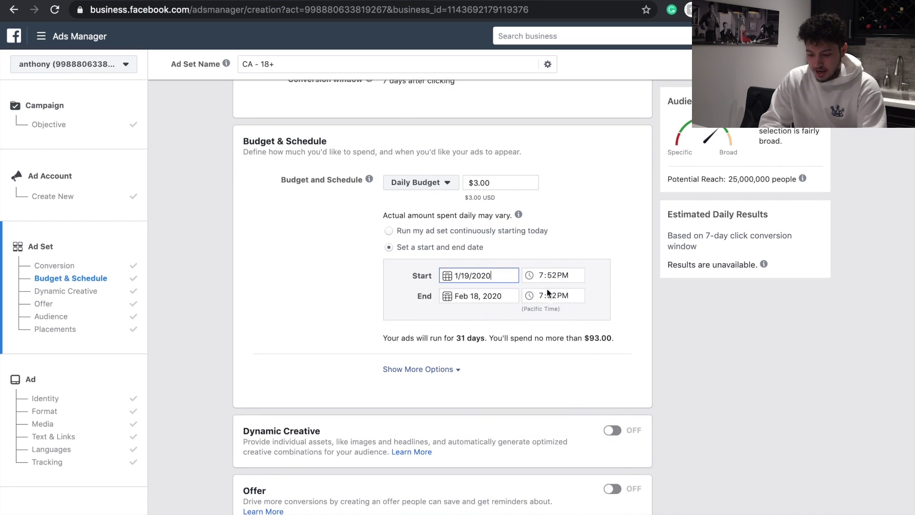
click(540, 273)
click(314, 288)
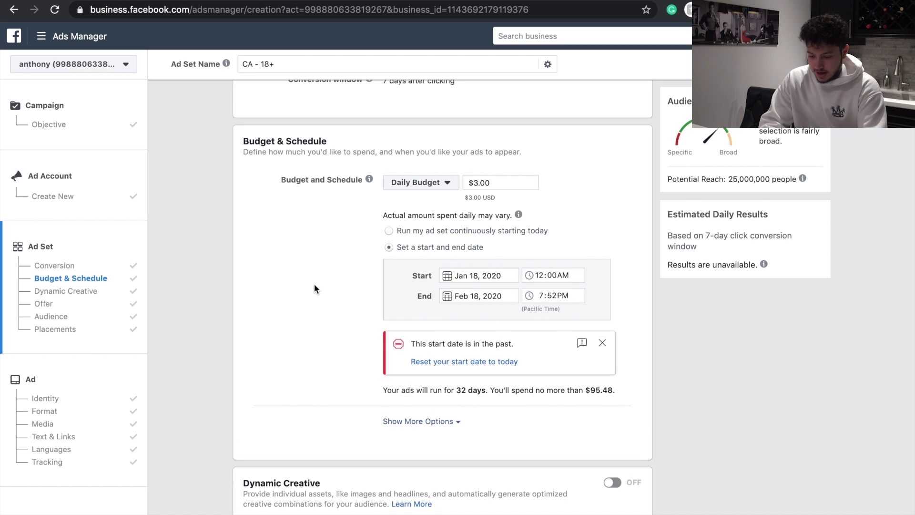
click(481, 274)
click(453, 385)
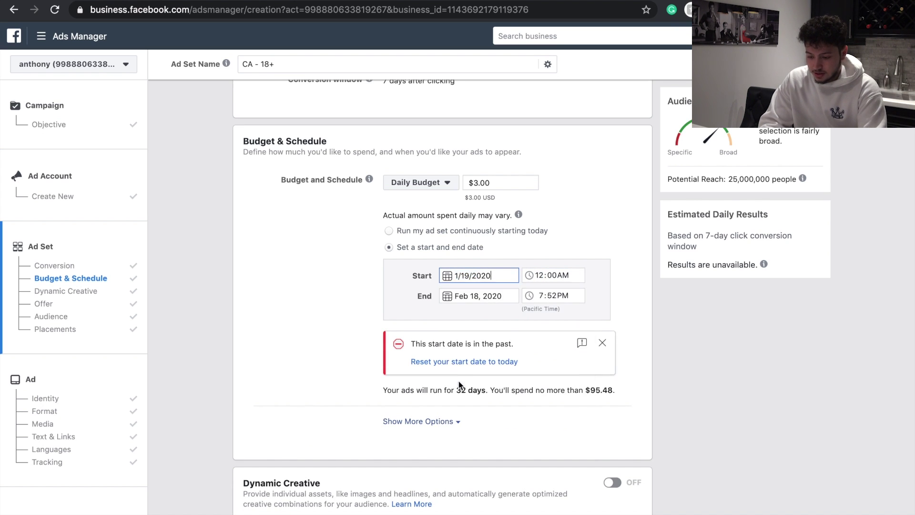
click(274, 302)
scroll(274, 301, down, 10)
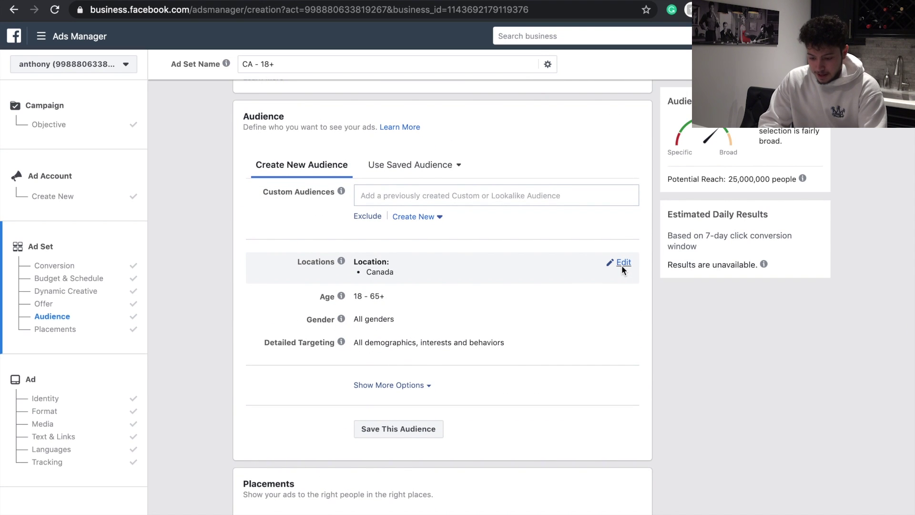
- Replace Canada with Worldwide as the audience's target location
click(623, 263)
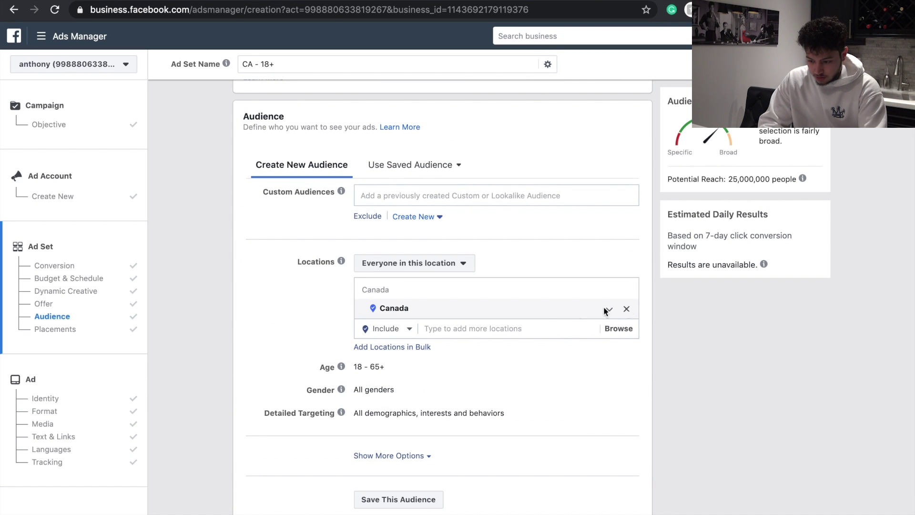
click(626, 309)
scroll(285, 376, down, 1)
click(424, 322)
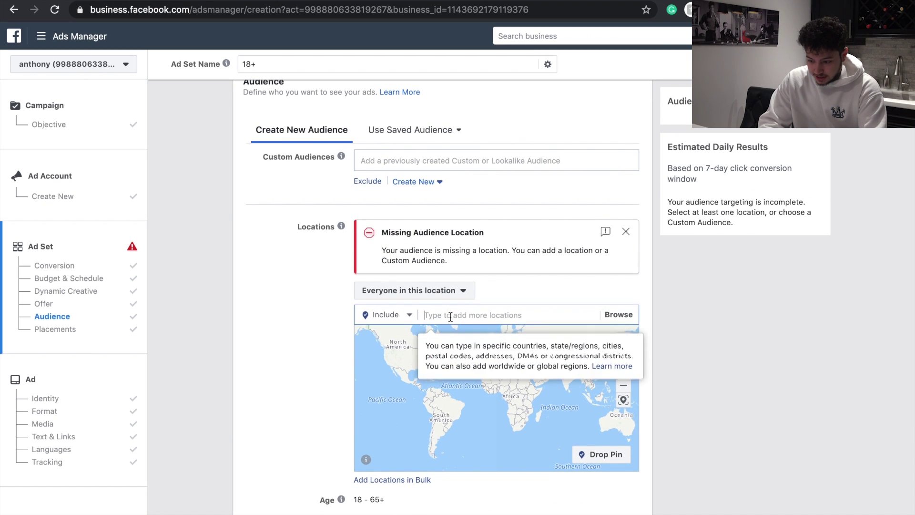
text(WORLDWIDE)
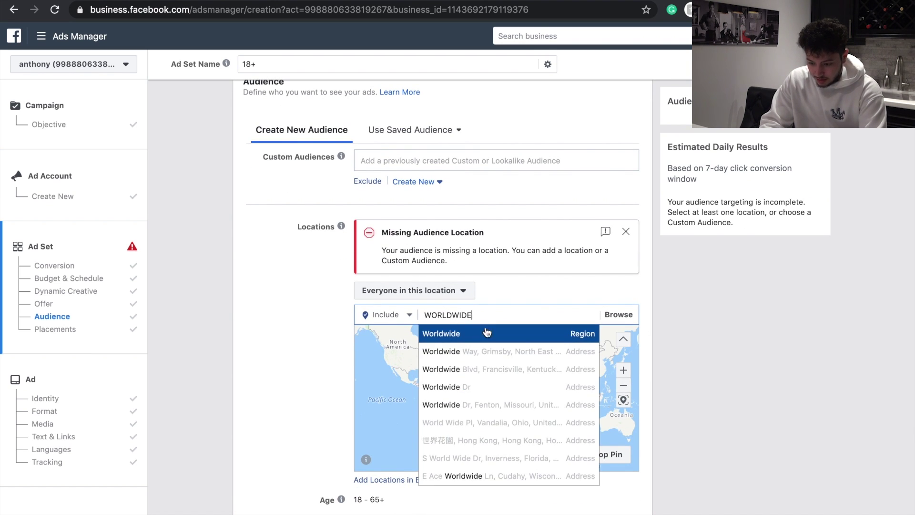
click(482, 333)
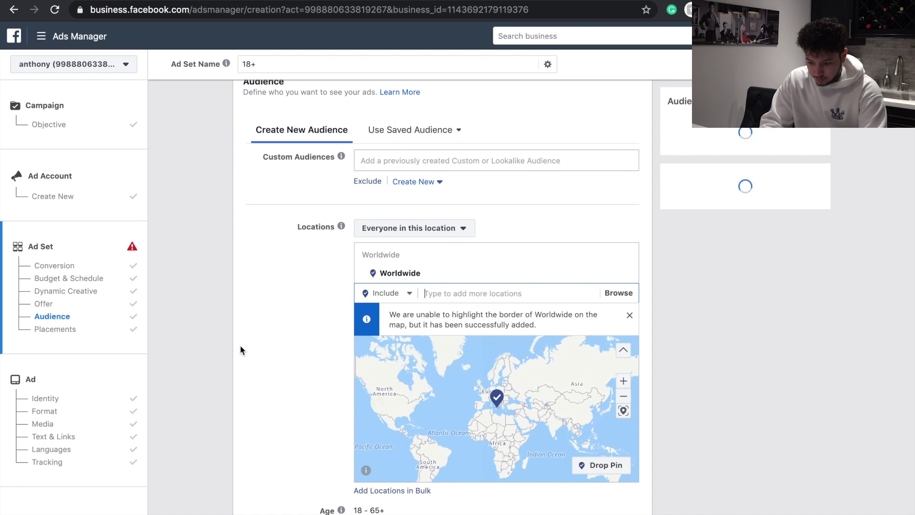
- Switch the location dropdown from Include to Exclude, then bring up the age range for editing
click(402, 291)
click(380, 336)
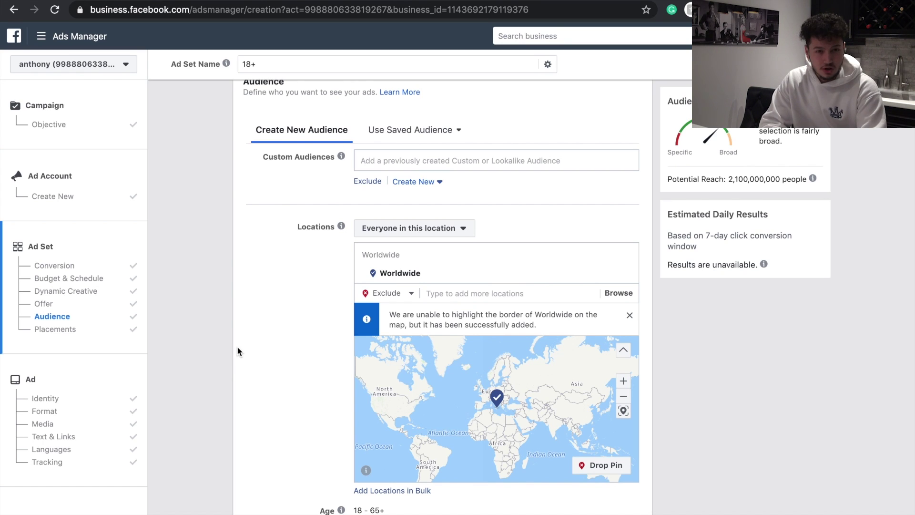
click(444, 298)
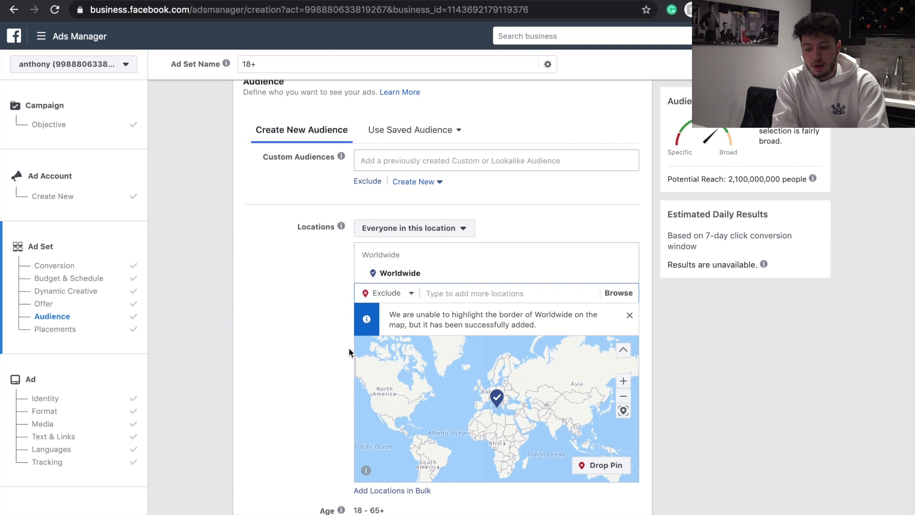
scroll(348, 347, down, 5)
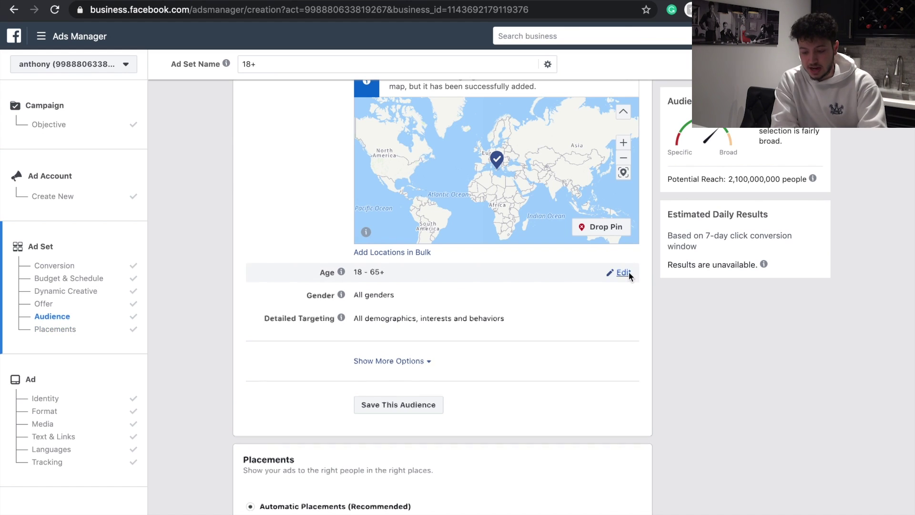
click(628, 272)
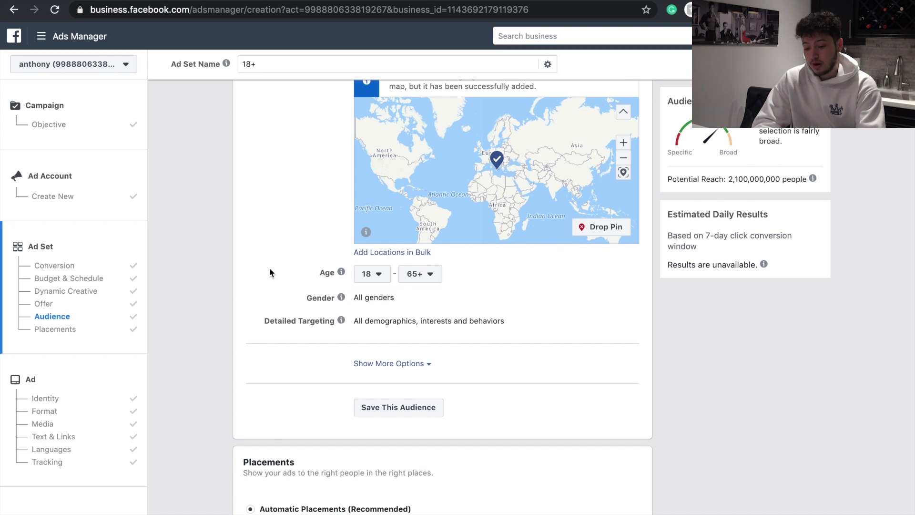
- Scroll past the 18 to 65+ age range toward Detailed Targeting
scroll(270, 269, down, 1)
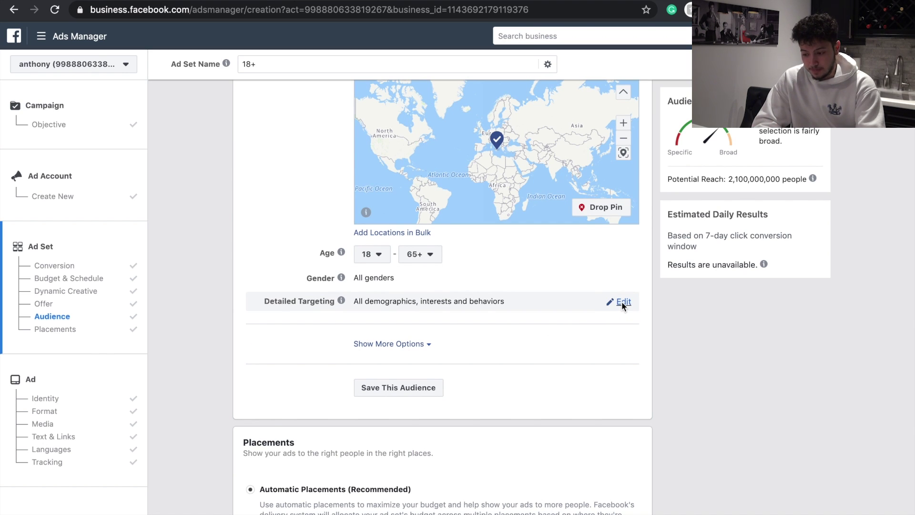
- Uncheck 'Expand your detailed targeting' and place the cursor in the interest search box
click(621, 301)
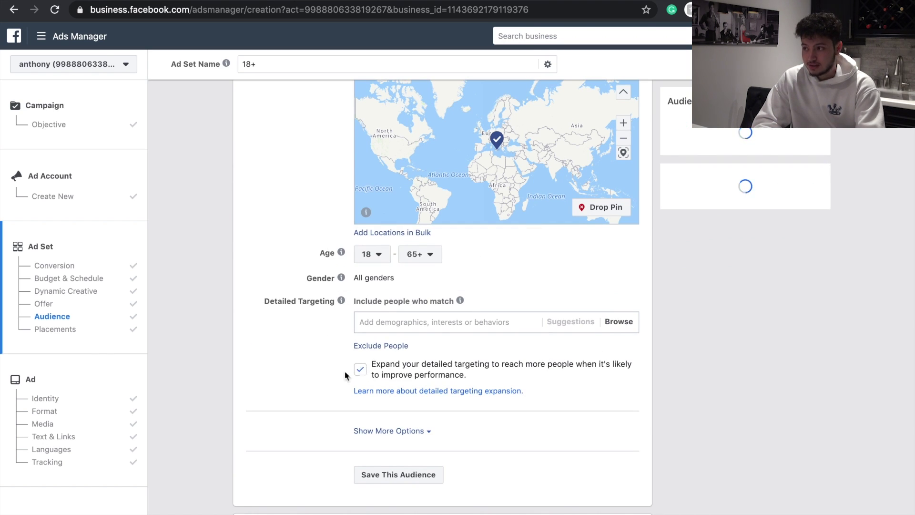
scroll(273, 373, down, 1)
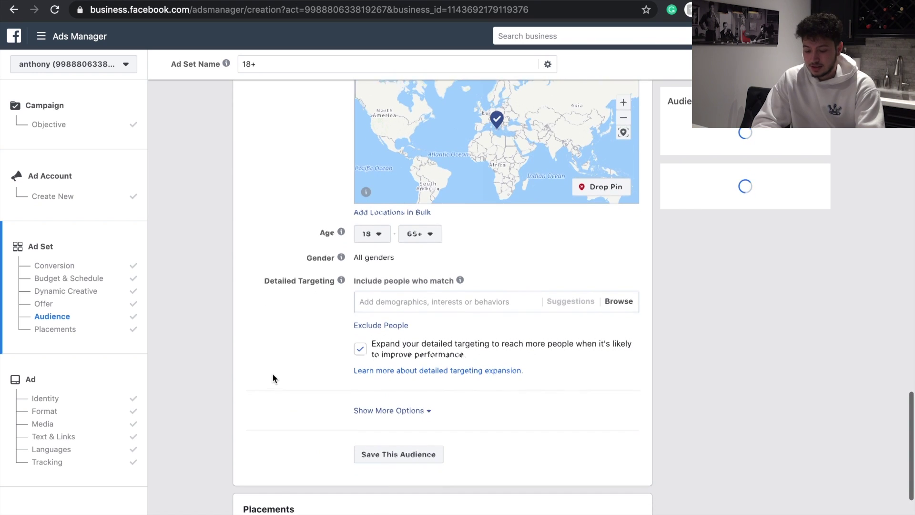
click(361, 349)
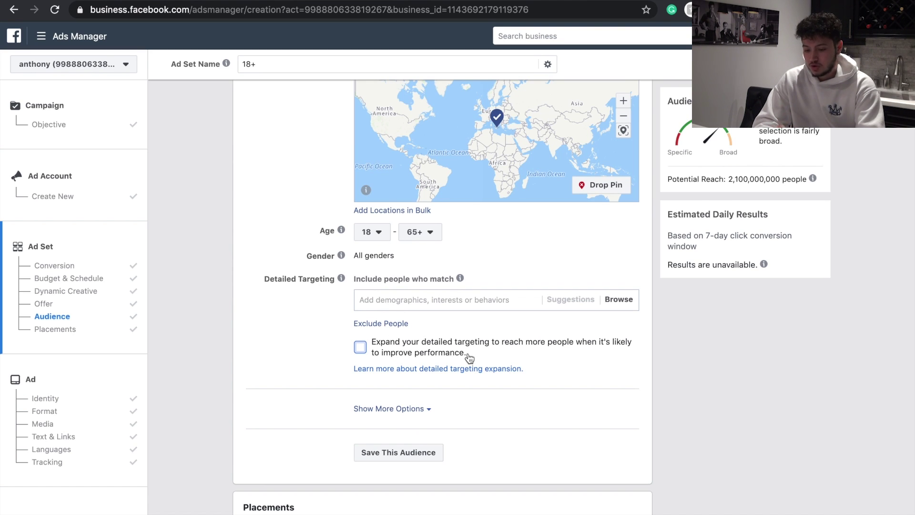
click(403, 297)
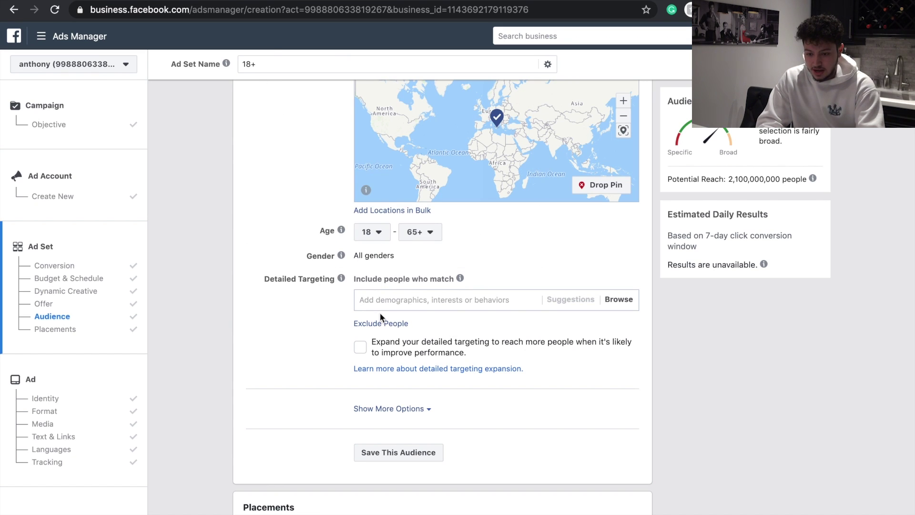
- Search 'beauty' and add the Beauty and Skin care interests
text(beauty)
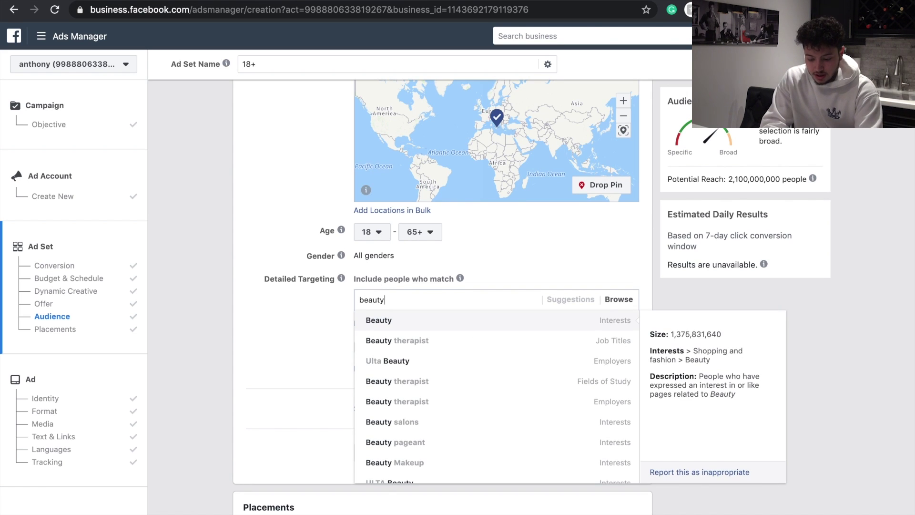
click(442, 324)
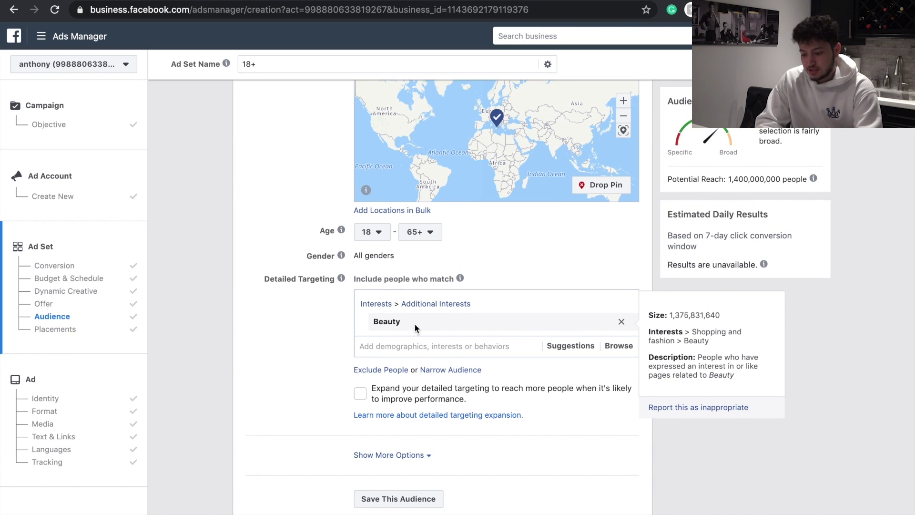
click(554, 347)
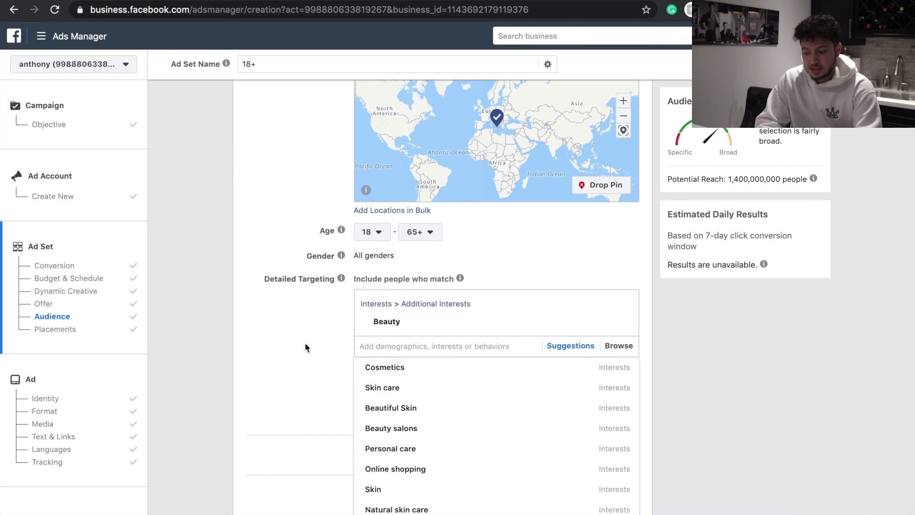
scroll(305, 341, down, 1)
scroll(305, 342, down, 1)
mouse_move(389, 236)
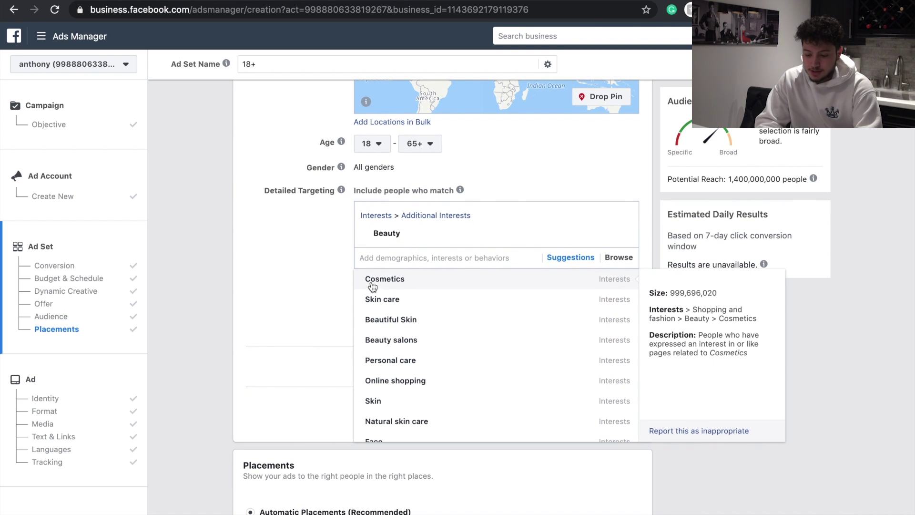
click(390, 305)
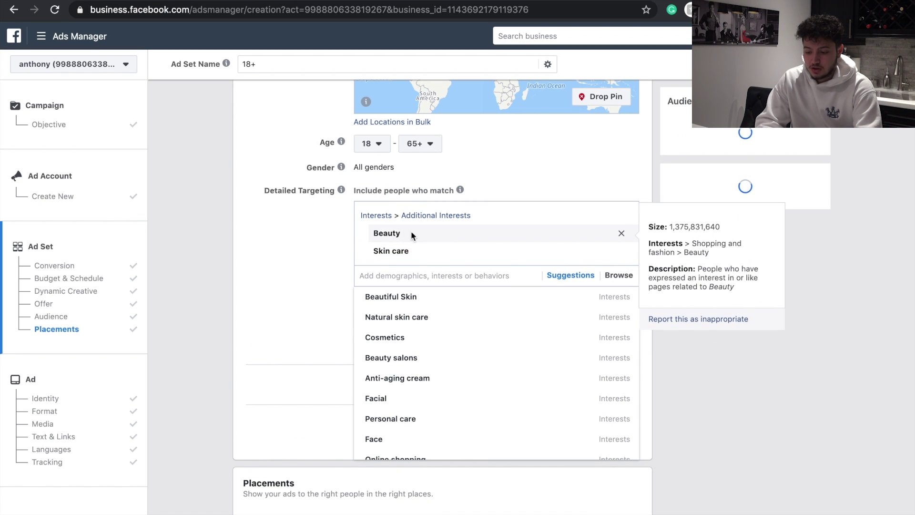
- Swap Beauty and Skin care for Beautiful Skin as the only interest
click(621, 233)
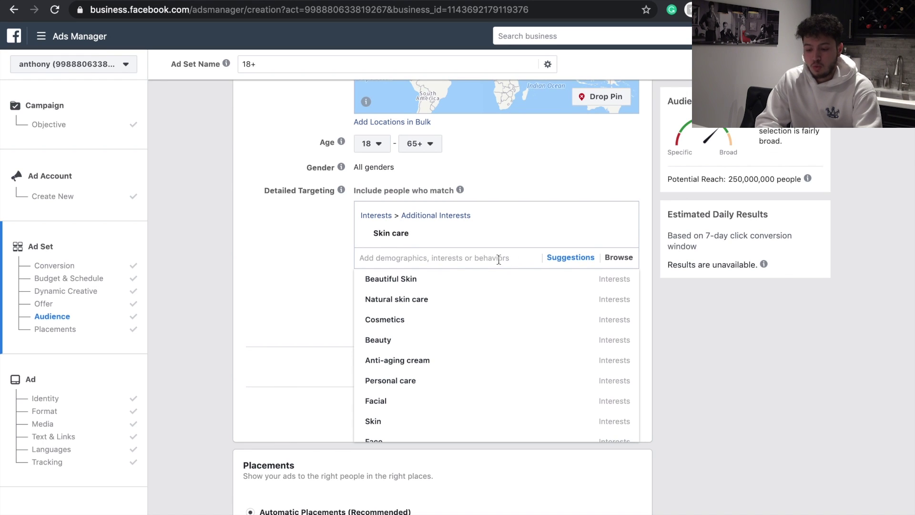
click(411, 283)
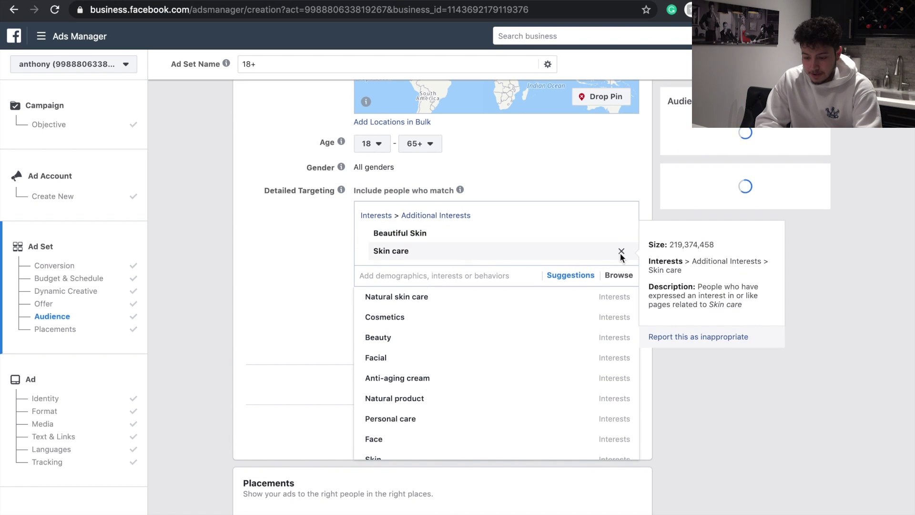
click(621, 251)
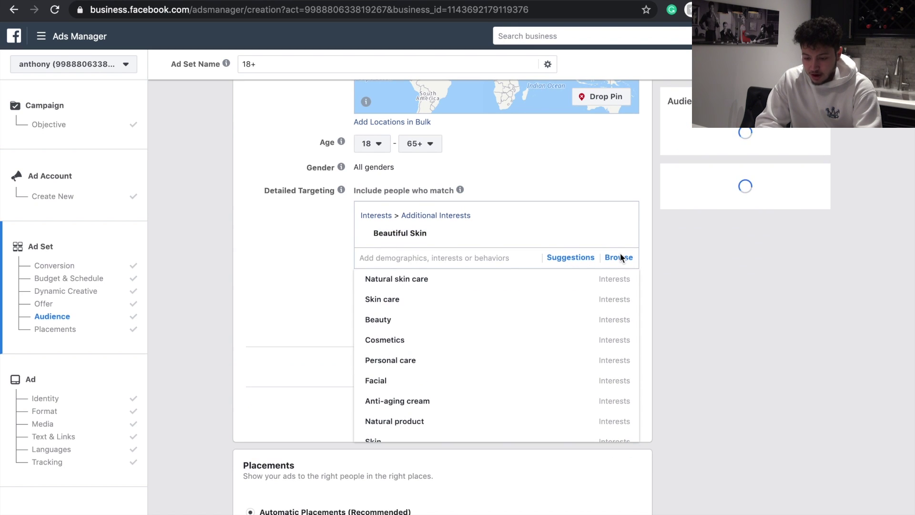
click(294, 296)
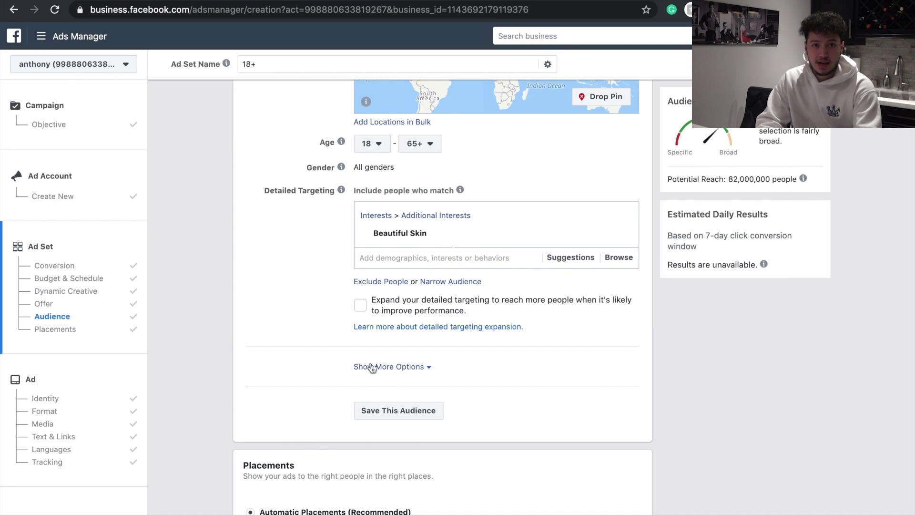
mouse_move(593, 237)
click(570, 256)
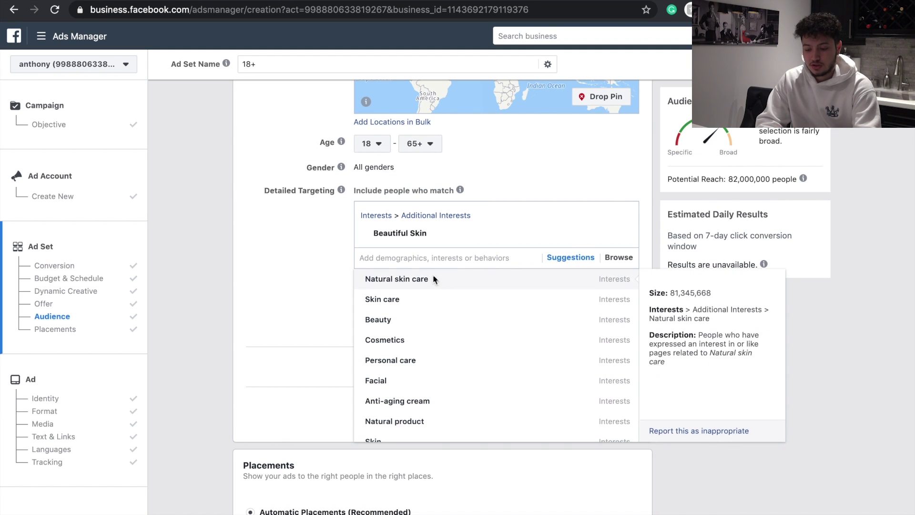
scroll(398, 334, down, 2)
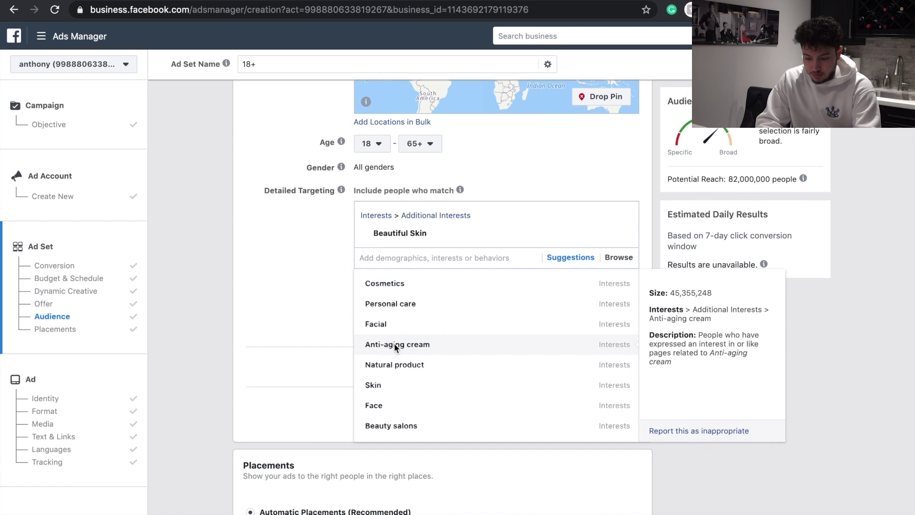
scroll(394, 344, down, 2)
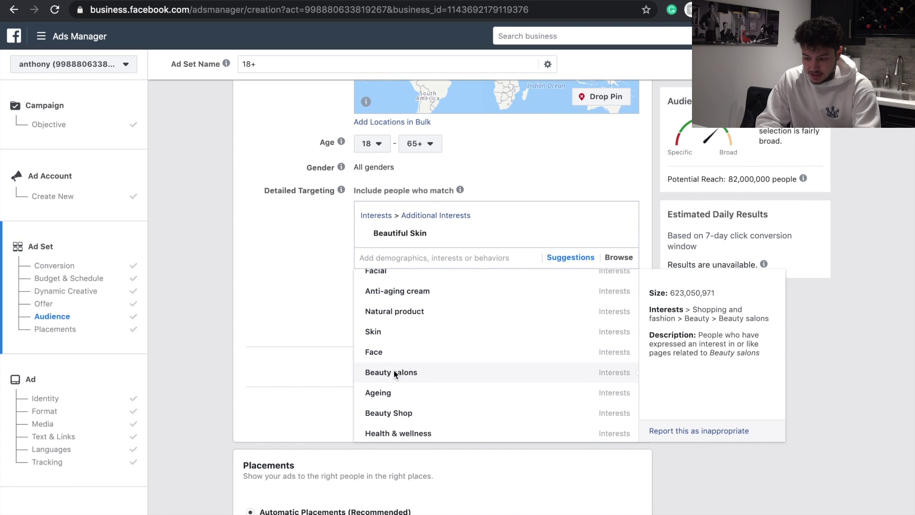
scroll(394, 369, down, 2)
click(278, 298)
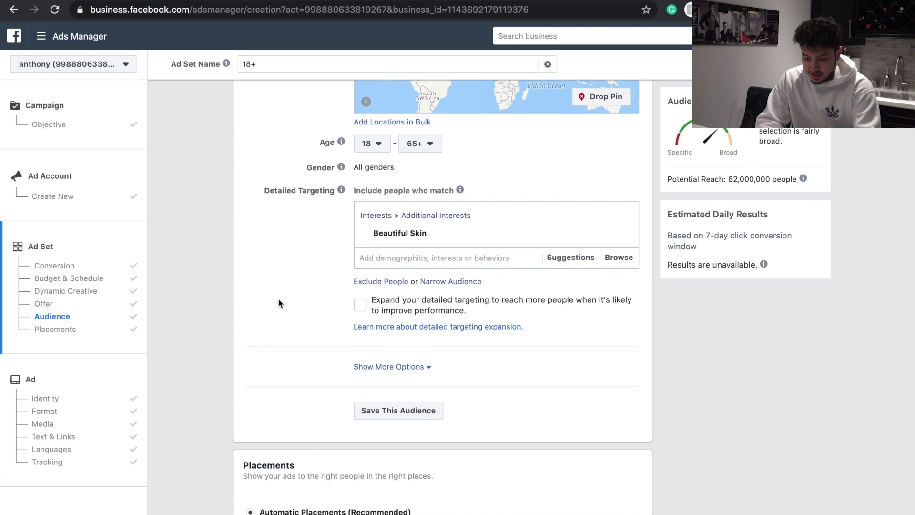
- Open Audience Insights in a new tab and dismiss the Choose an Audience prompt
click(88, 41)
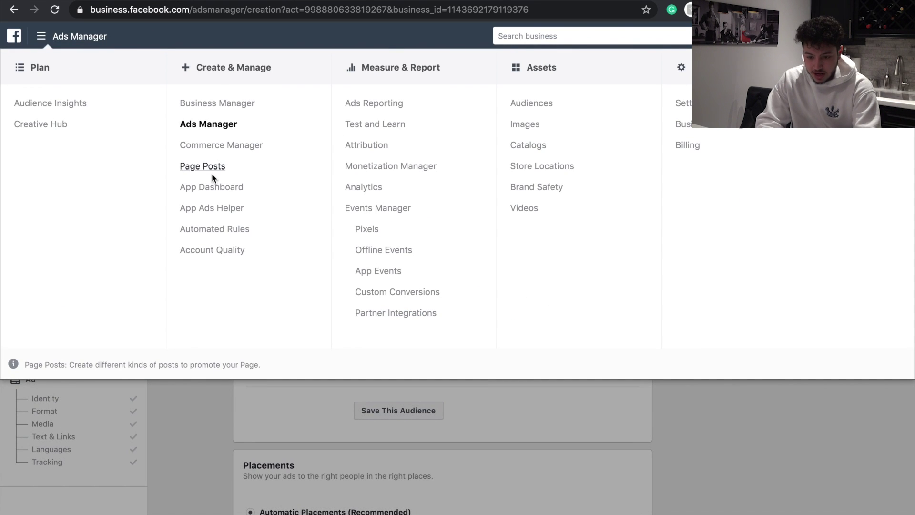
right_click(46, 106)
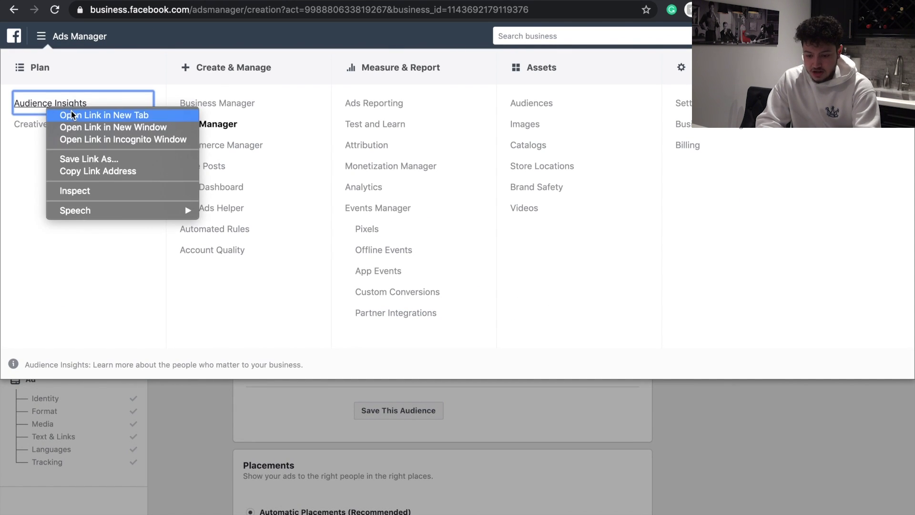
click(72, 115)
click(228, 1)
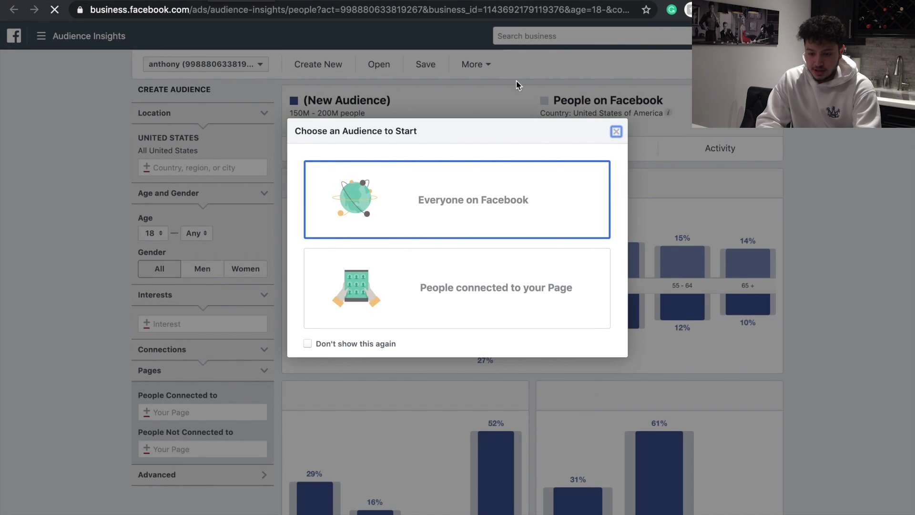
click(617, 131)
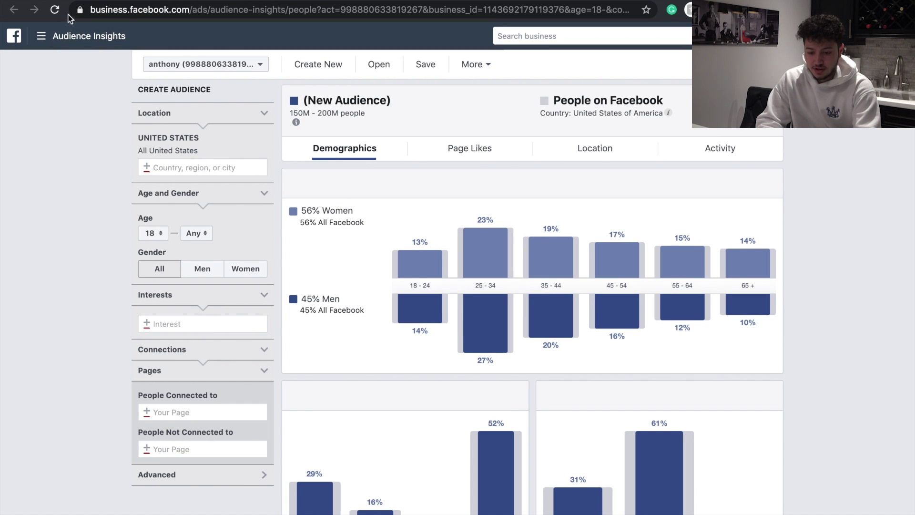
- Close the tools list on the ad set tab, then return to Audience Insights' interests field
click(114, 2)
click(229, 395)
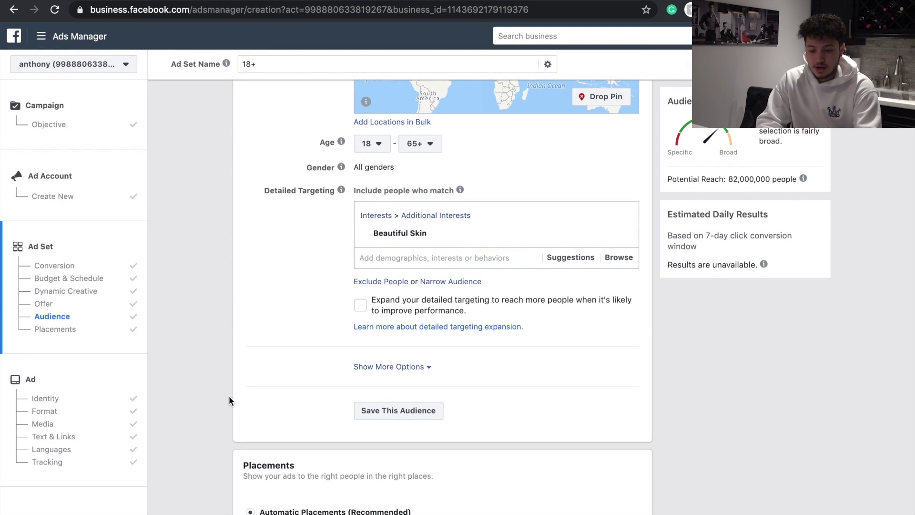
key(ctrl+Tab)
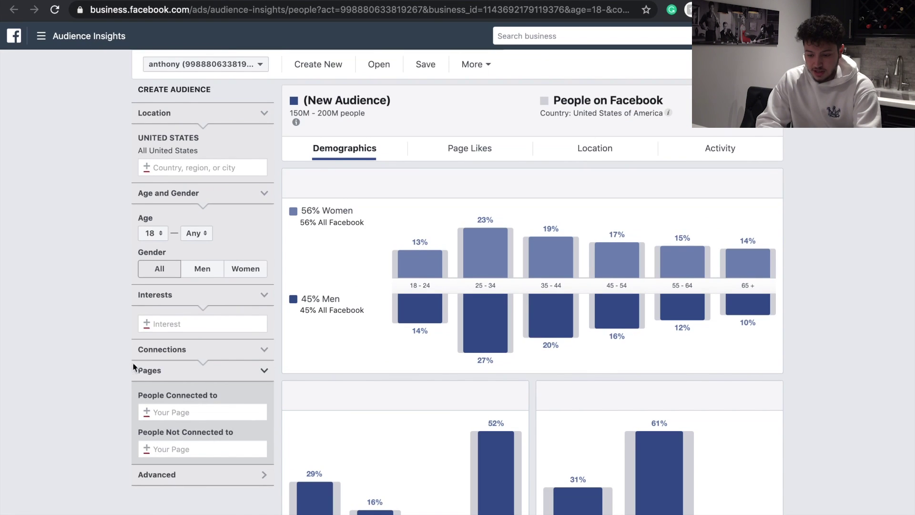
click(170, 329)
- Filter Audience Insights by Beautiful Skin and highlight the 94% women, 6% men split
text(beautifu)
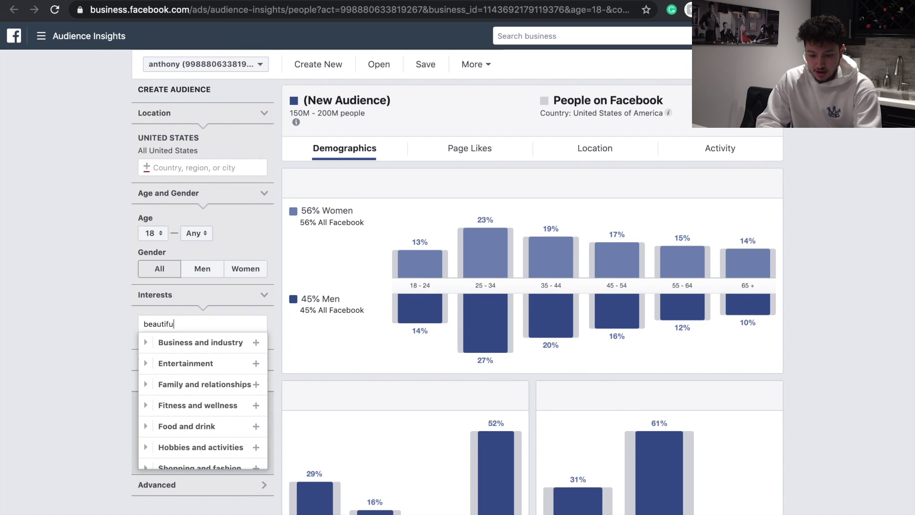
text(l skin)
click(184, 344)
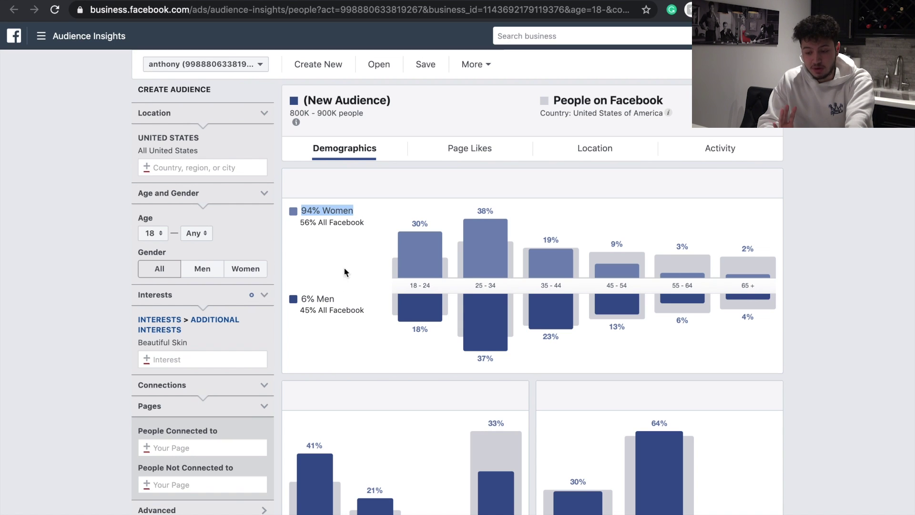
drag(301, 301, 329, 299)
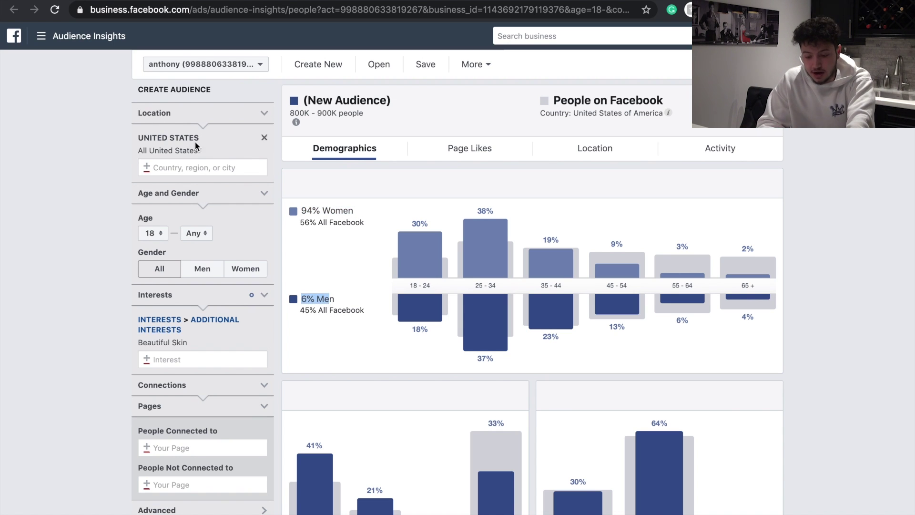
- Clear the United States location filter to widen the Beautiful Skin audience to 10M–15M
click(265, 150)
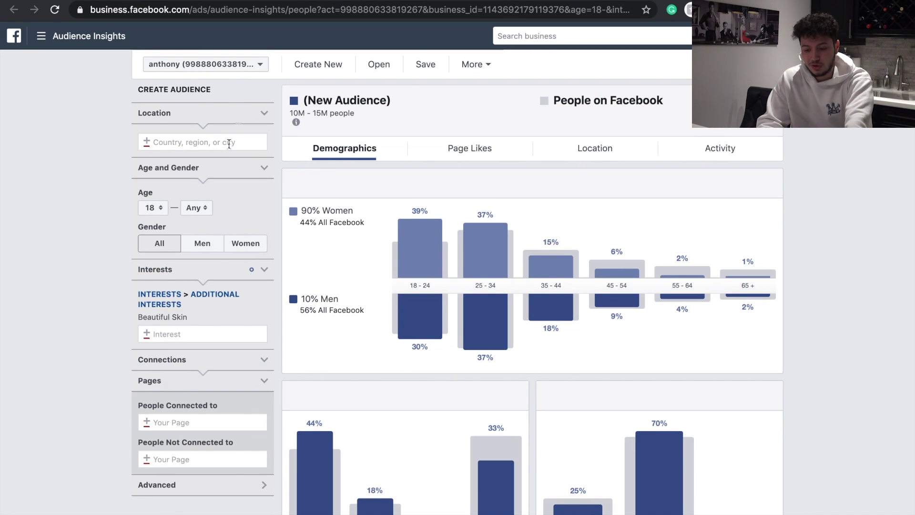
click(462, 146)
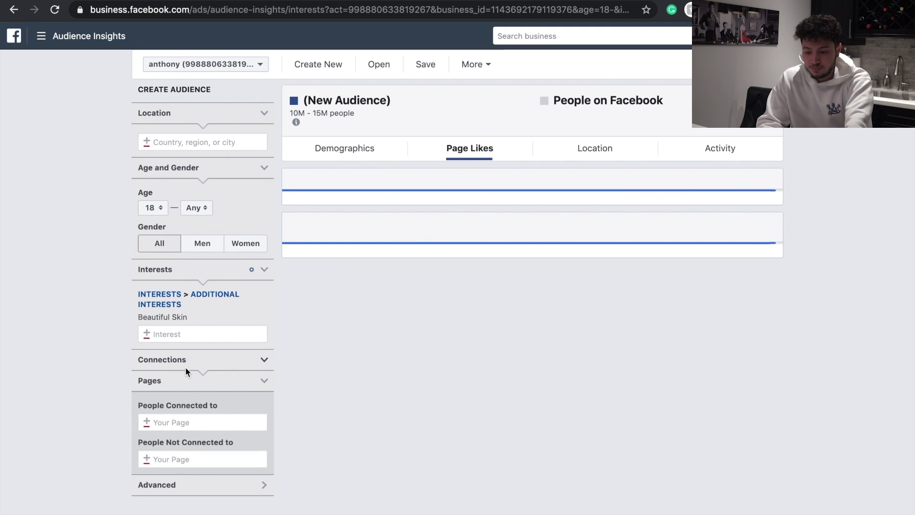
mouse_move(159, 321)
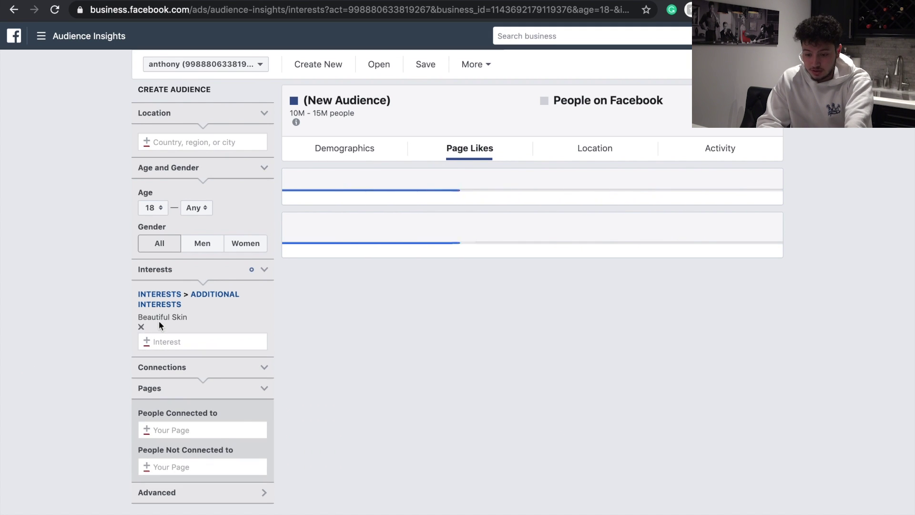
scroll(504, 232, down, 6)
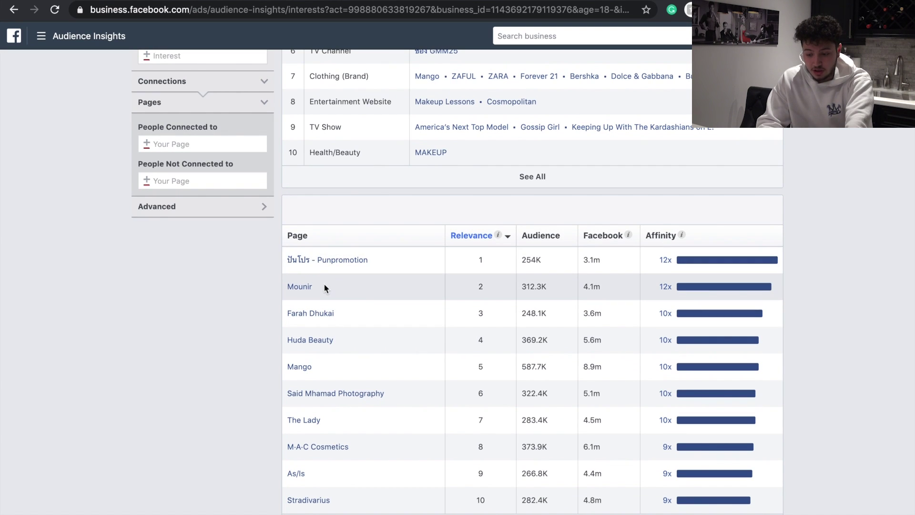
right_click(308, 287)
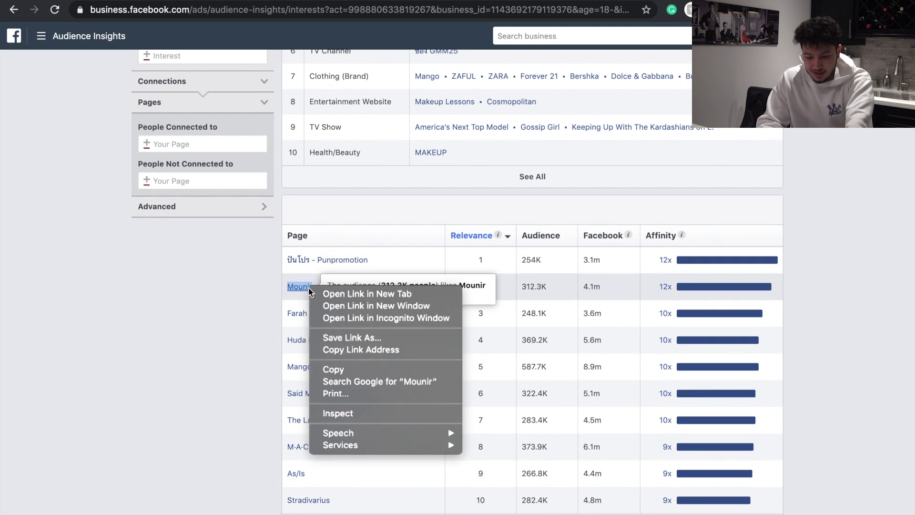
click(333, 293)
key(ctrl+Tab)
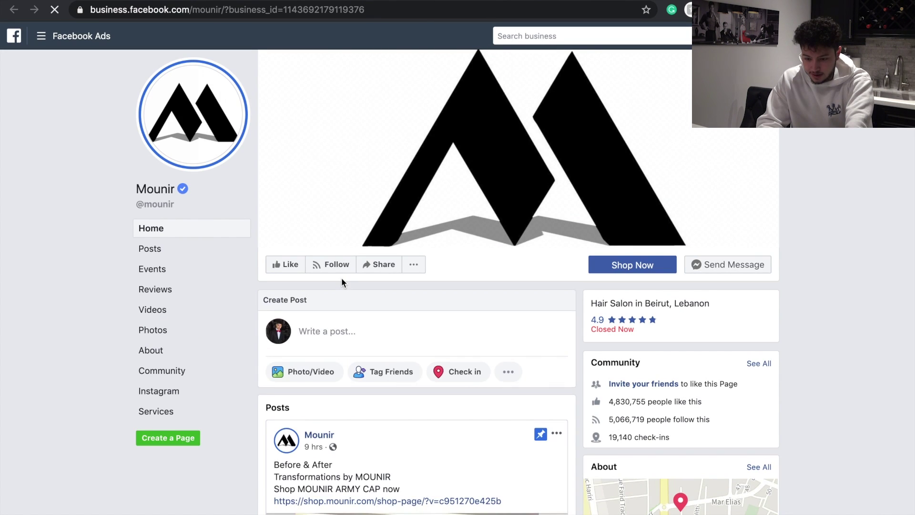
scroll(342, 277, down, 4)
scroll(342, 277, down, 14)
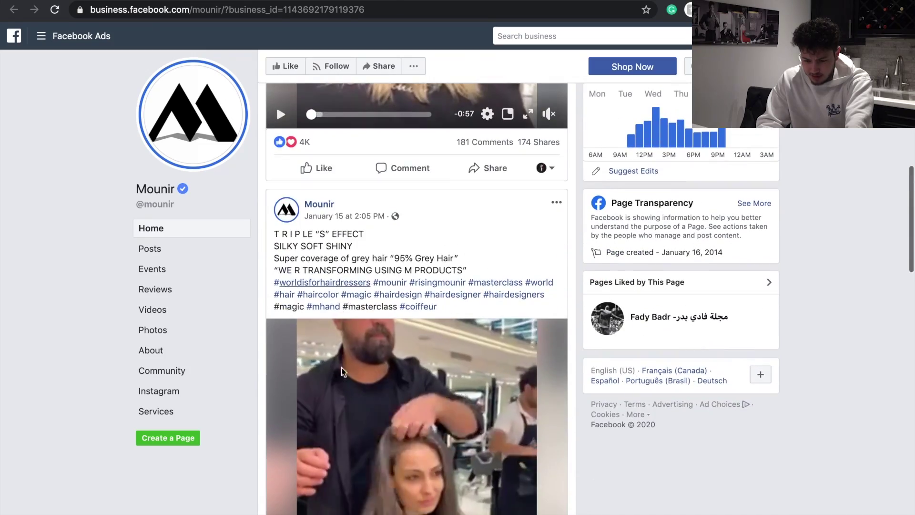
scroll(250, 164, up, 15)
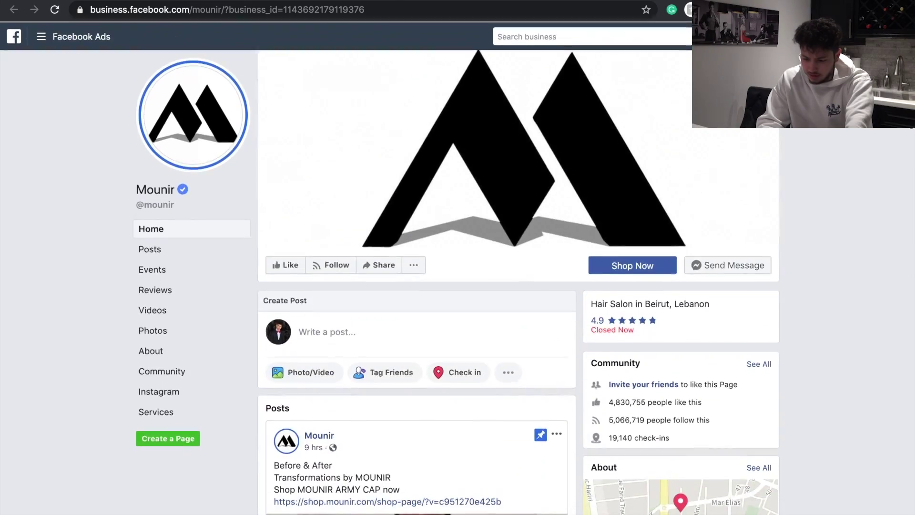
key(alt+Left)
scroll(73, 222, up, 5)
click(173, 142)
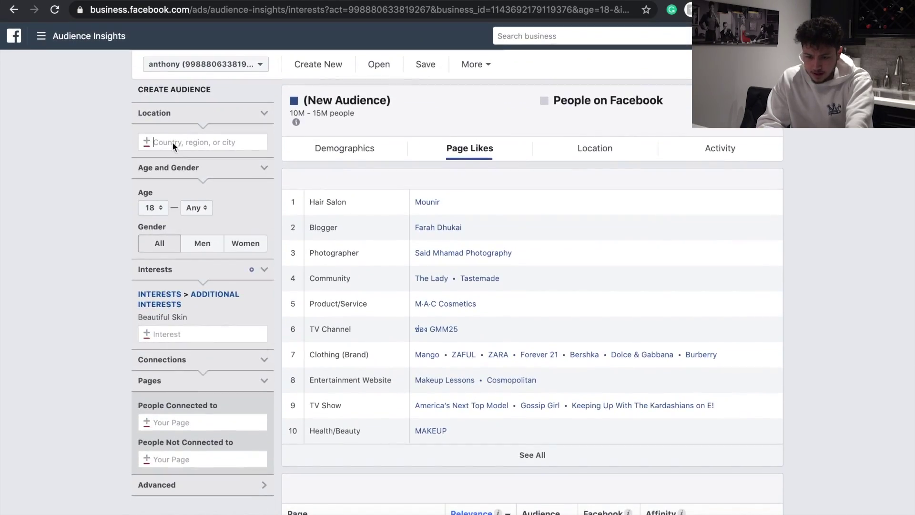
text(unityed)
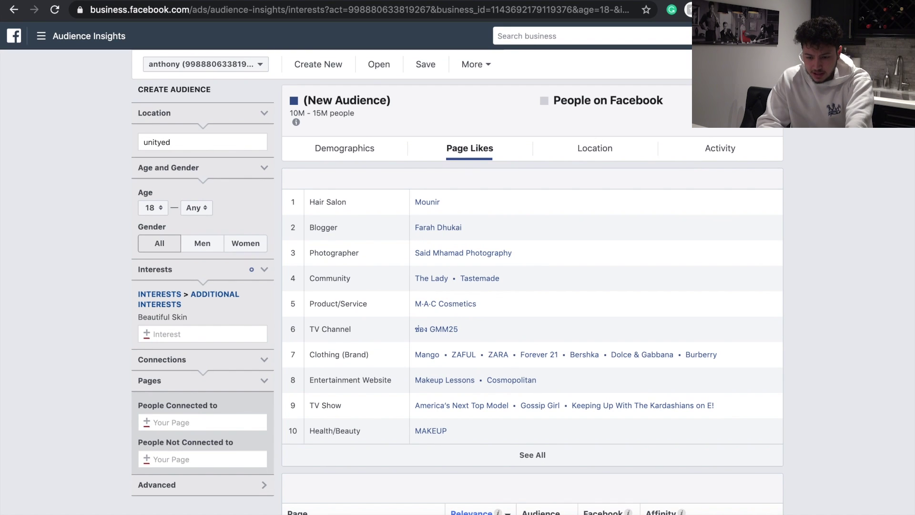
- Correct the location entry to 'United States' and apply it as the audience location
key(BackSpace)
key(BackSpace)
key(BackSpace)
text(ed)
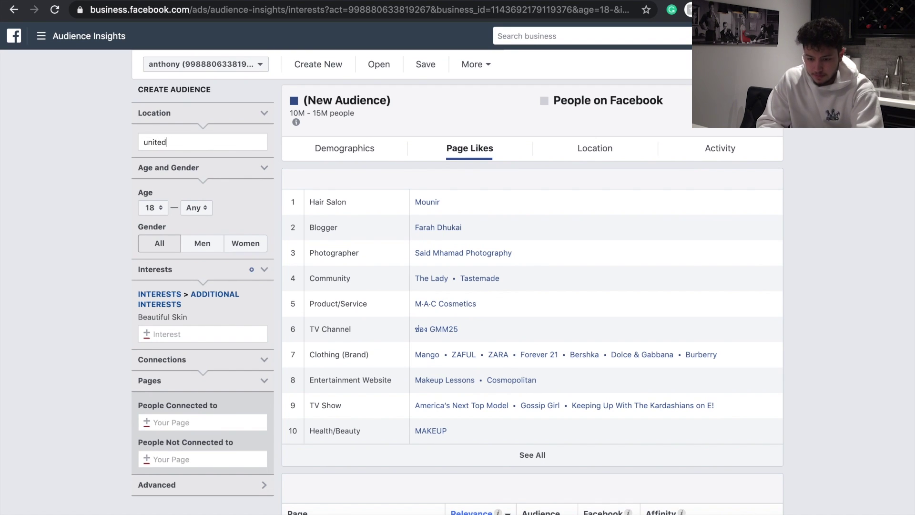
text( states)
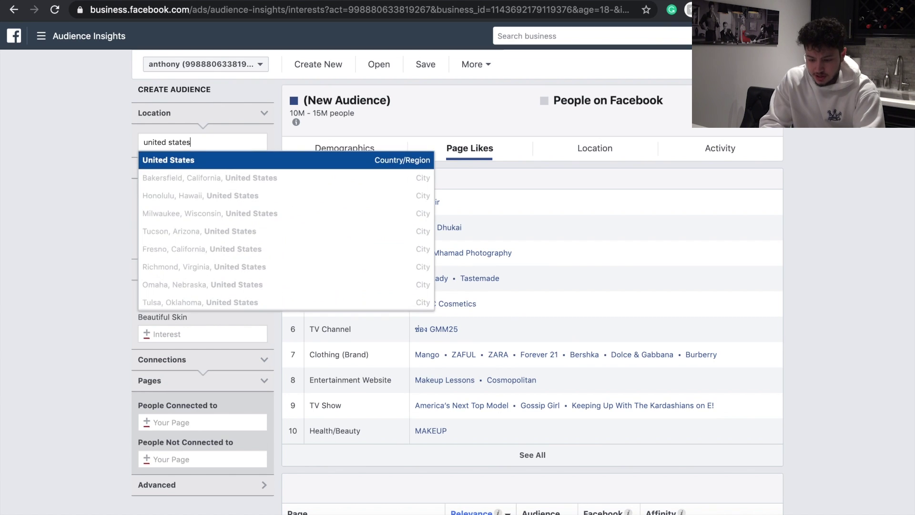
click(195, 158)
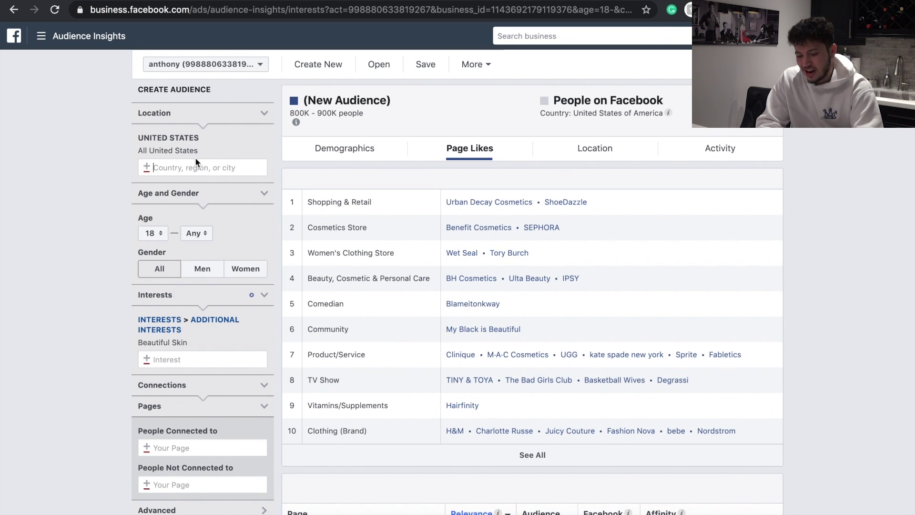
- Open E'TAE Natural Products' page from the Page ranking, then return to the ad set
scroll(350, 250, down, 3)
scroll(350, 253, down, 2)
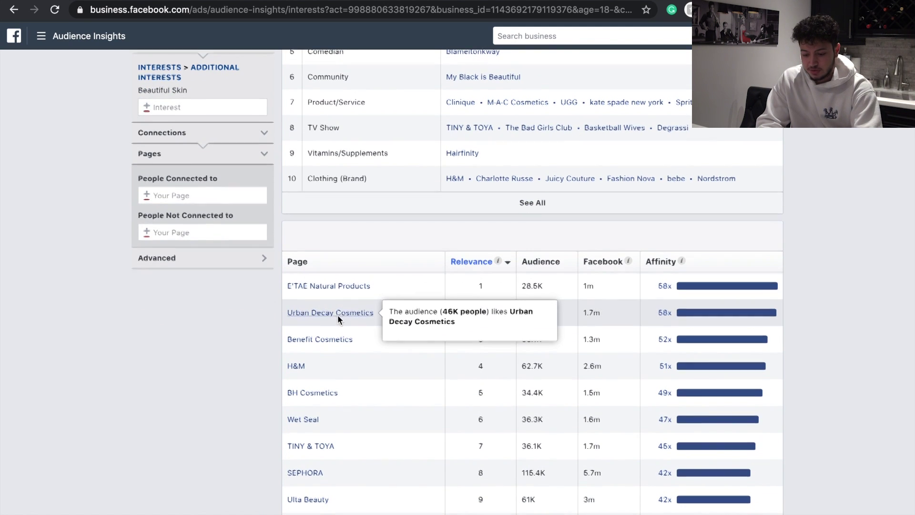
scroll(337, 315, down, 1)
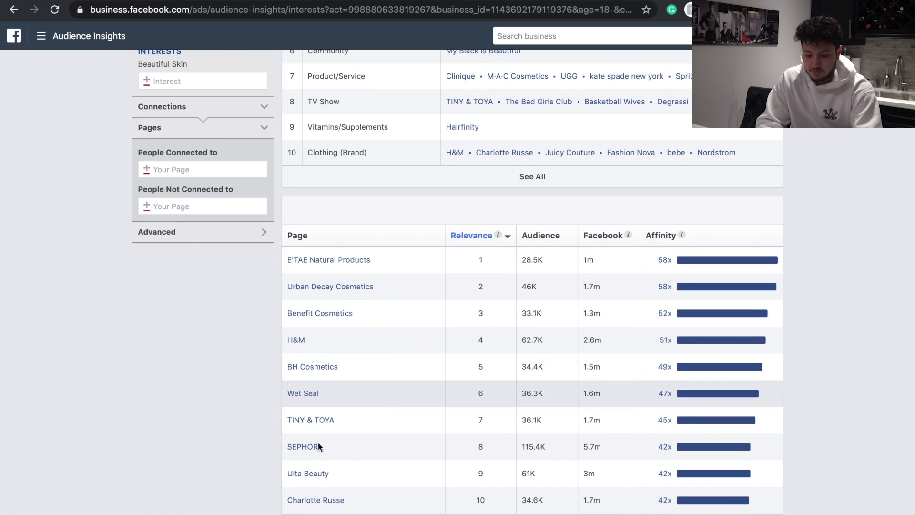
right_click(316, 263)
click(343, 265)
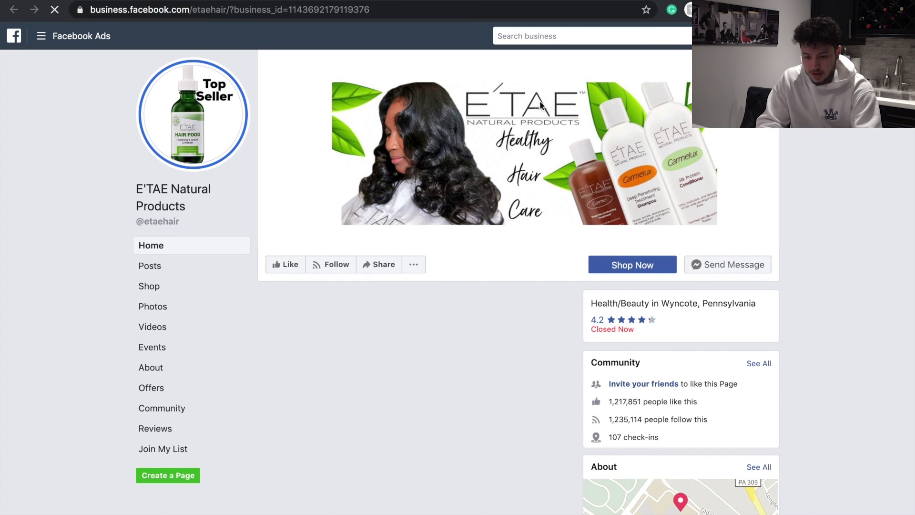
key(super+bracketleft)
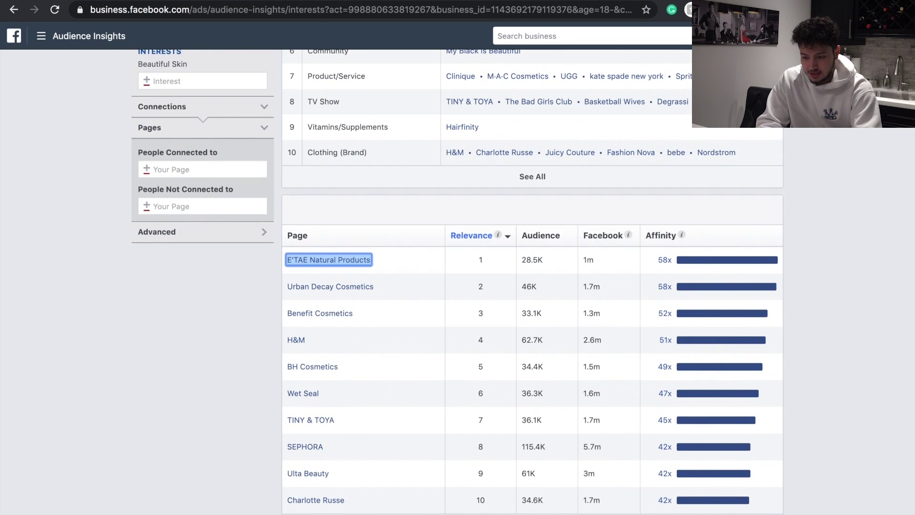
key(ctrl+Tab)
- Search 'etae', add E'TAE Natural Products as an interest and remove Beautiful Skin
text(eta)
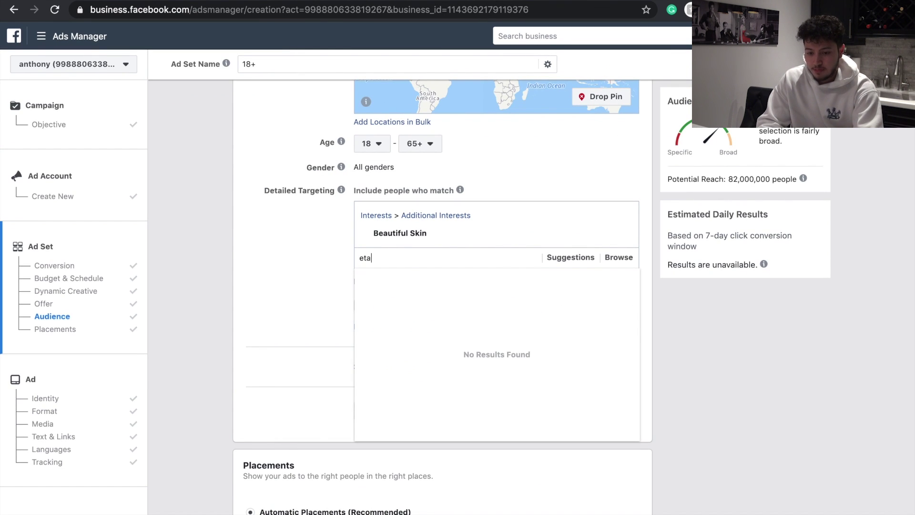
text(e)
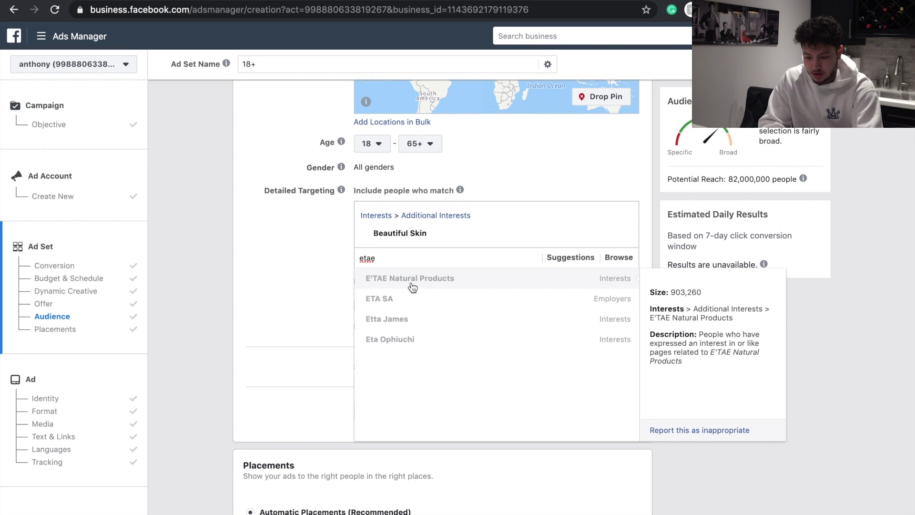
click(412, 283)
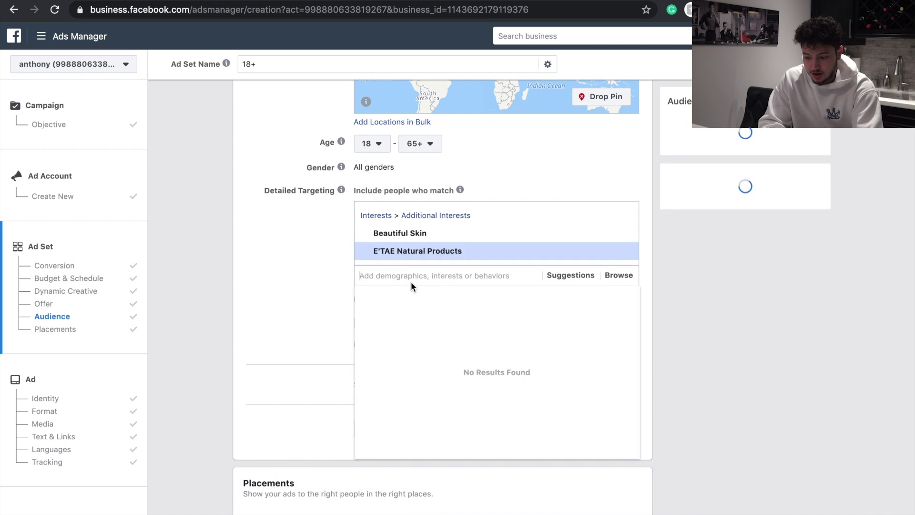
click(621, 233)
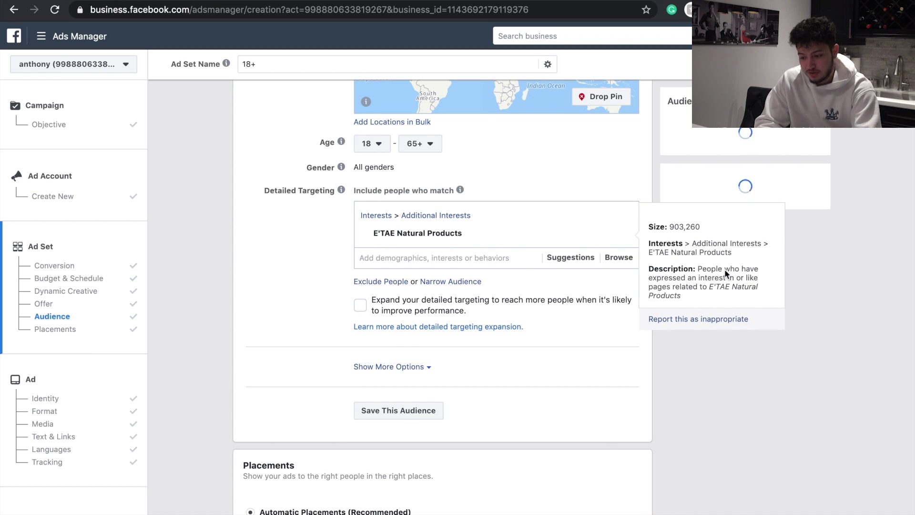
- Highlight the 870,000 potential reach figure and the E'TAE name in the targeting entry
drag(728, 180, 792, 185)
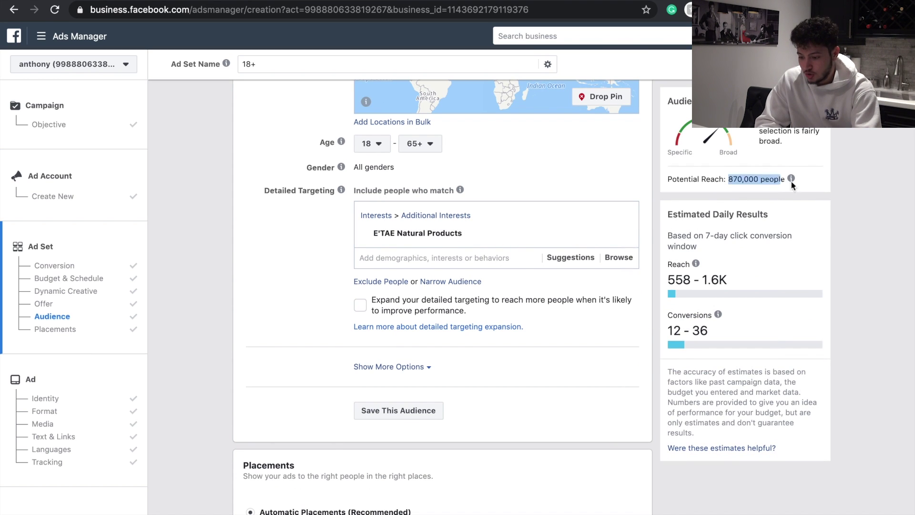
click(880, 172)
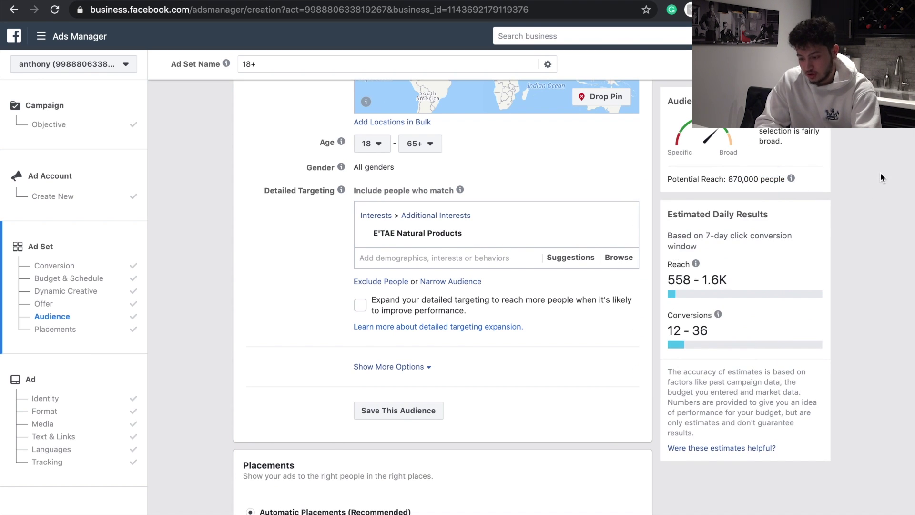
mouse_move(415, 236)
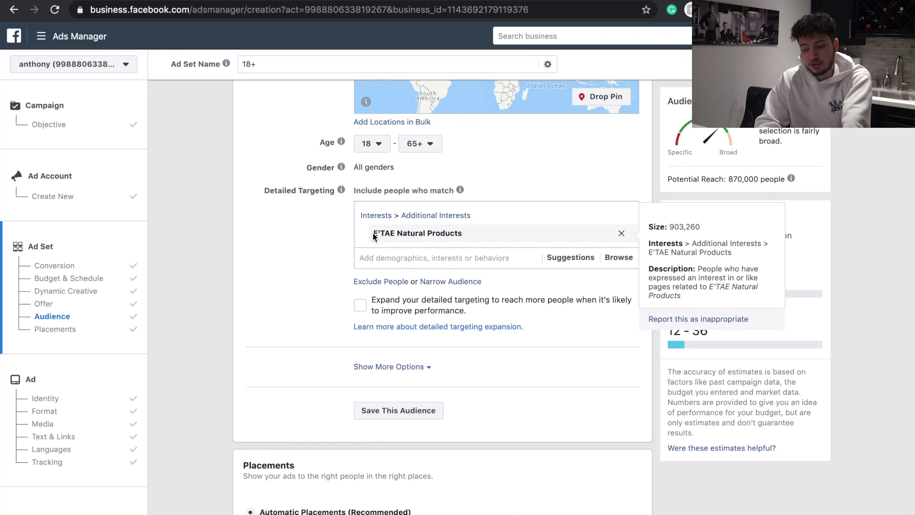
drag(373, 231, 395, 233)
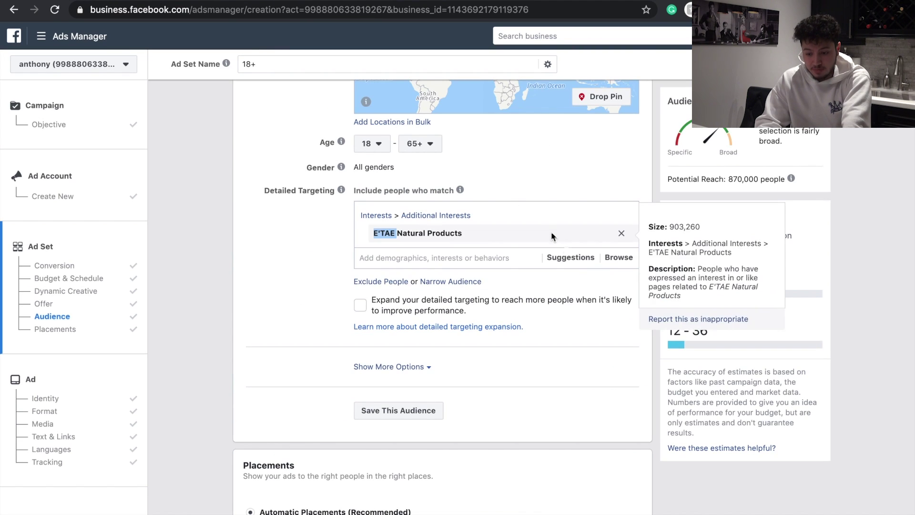
- Search Detailed Targeting for a beauty interest, then dismiss the suggestions without adding any
click(571, 258)
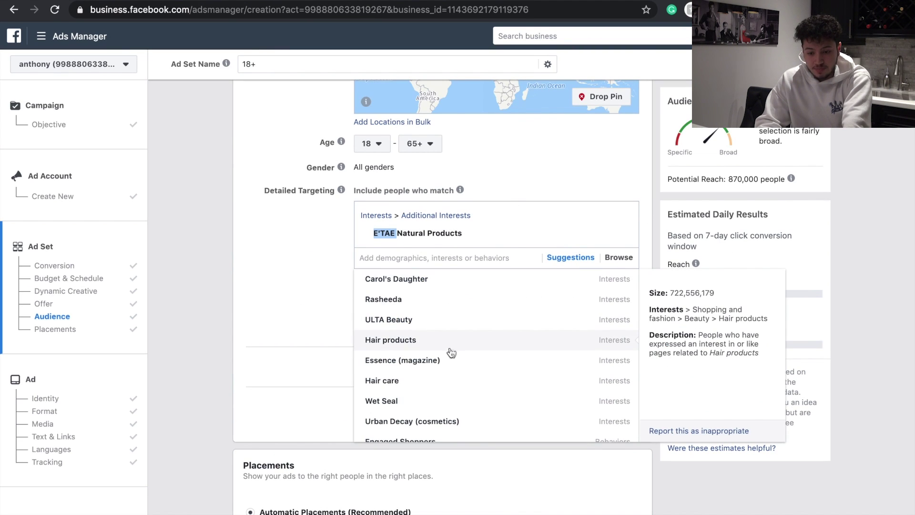
scroll(434, 369, down, 5)
click(425, 197)
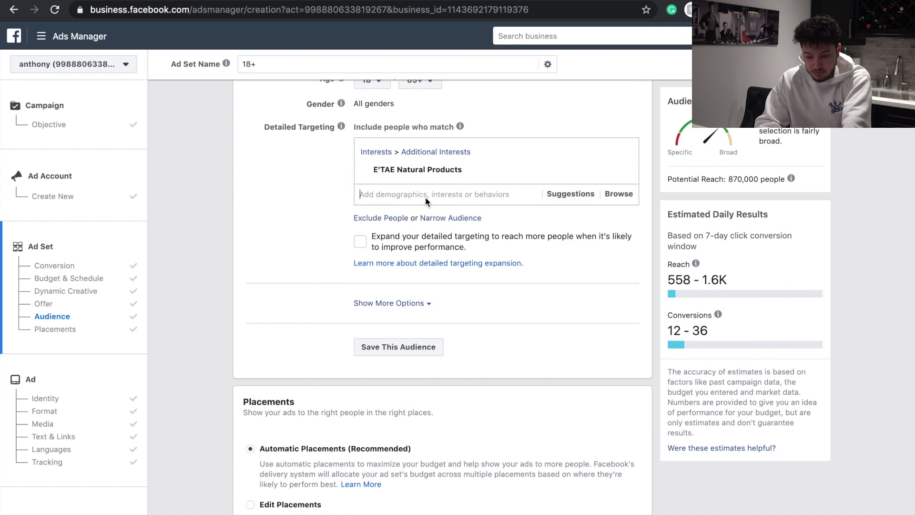
text(beu)
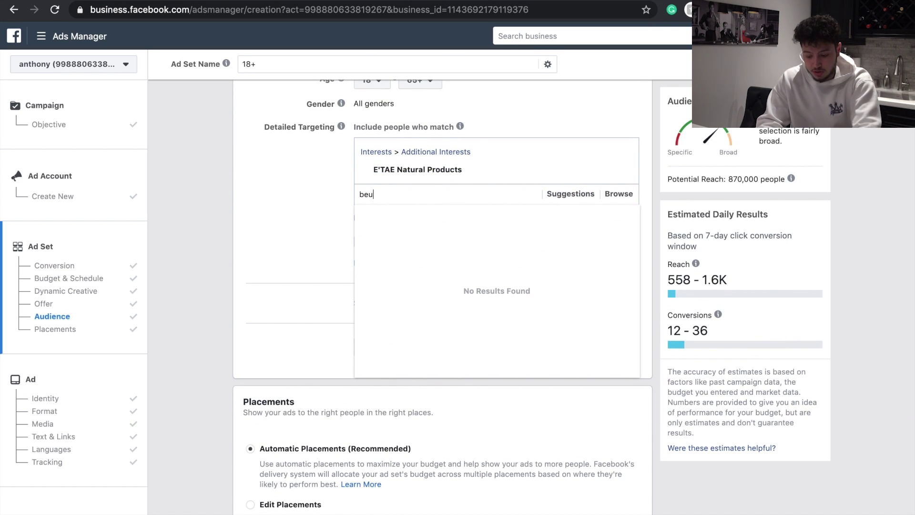
text(satyaue)
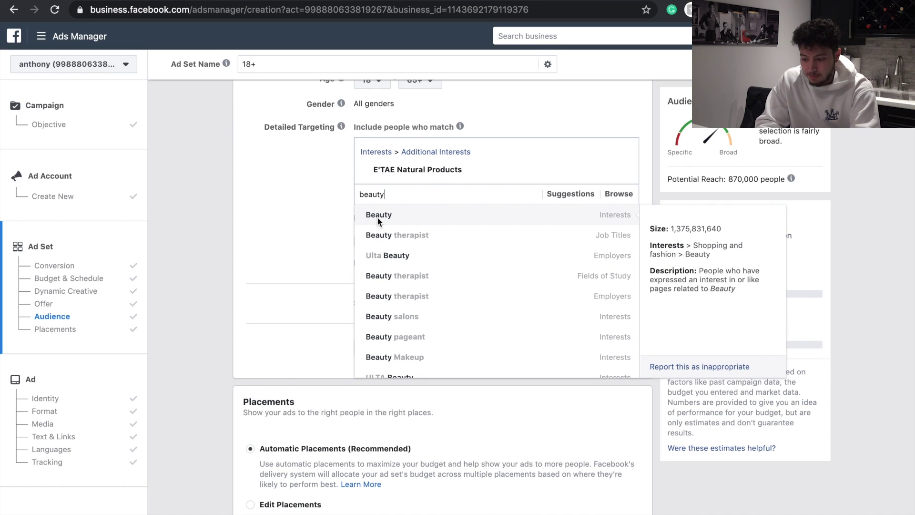
click(345, 202)
scroll(276, 236, up, 2)
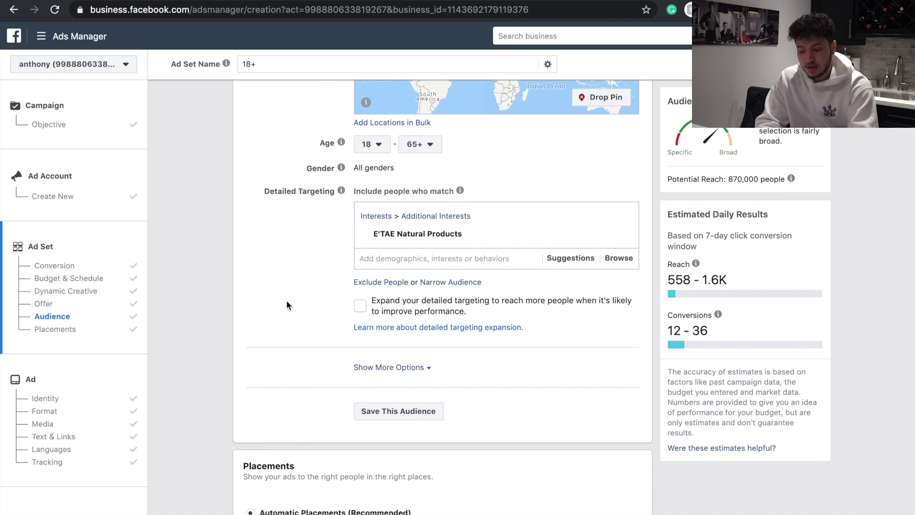
- Switch to Edit Placements and untick everything except Facebook News Feed and Instagram Feed
scroll(287, 301, down, 3)
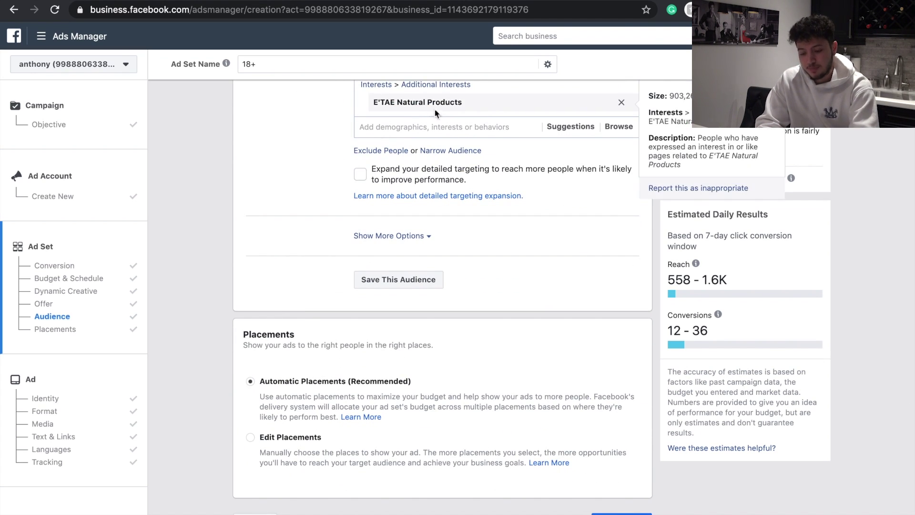
click(251, 437)
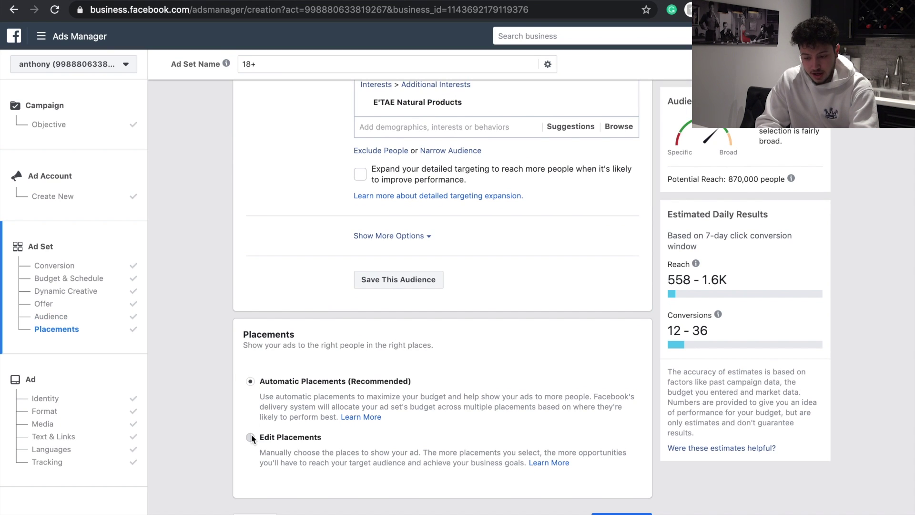
scroll(225, 352, down, 10)
scroll(225, 351, down, 6)
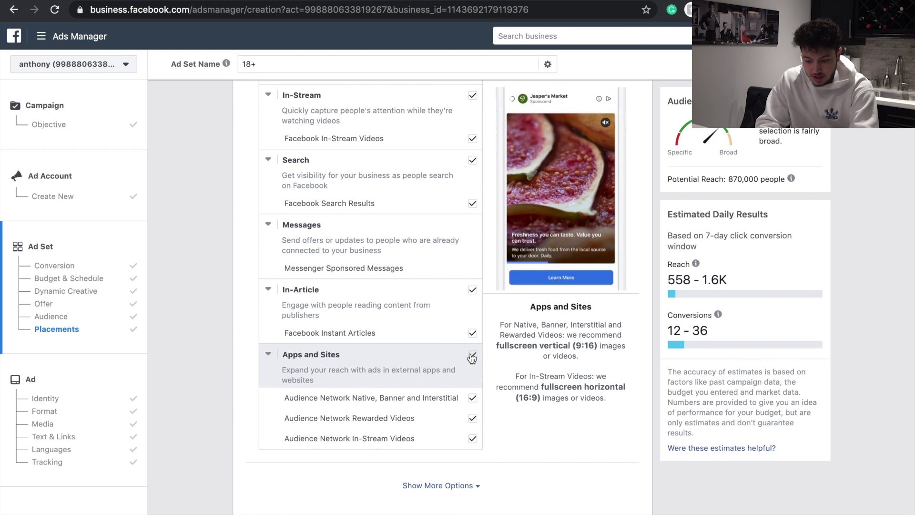
click(472, 355)
click(472, 289)
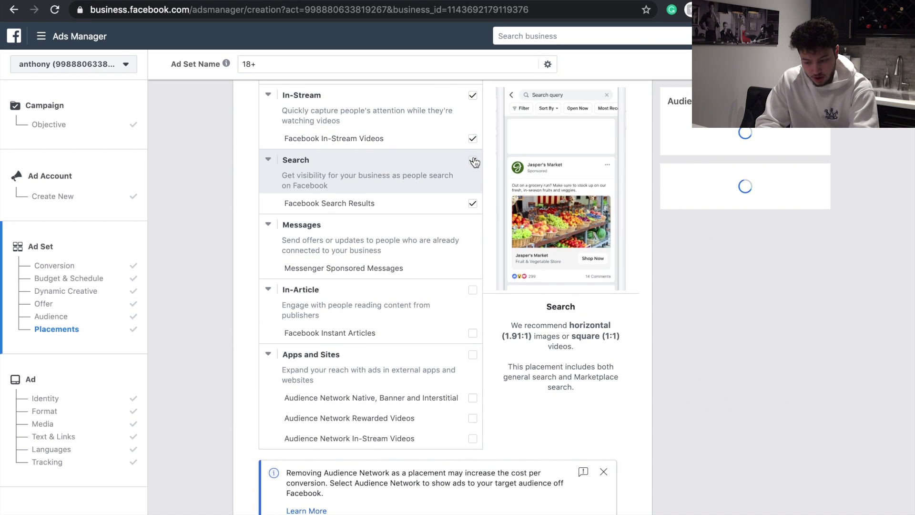
click(473, 160)
scroll(474, 164, up, 3)
click(473, 231)
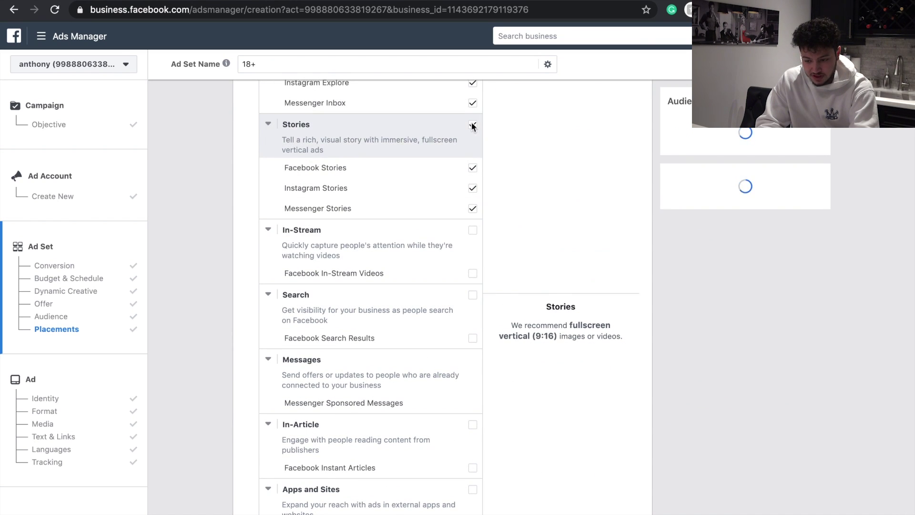
scroll(472, 181, up, 4)
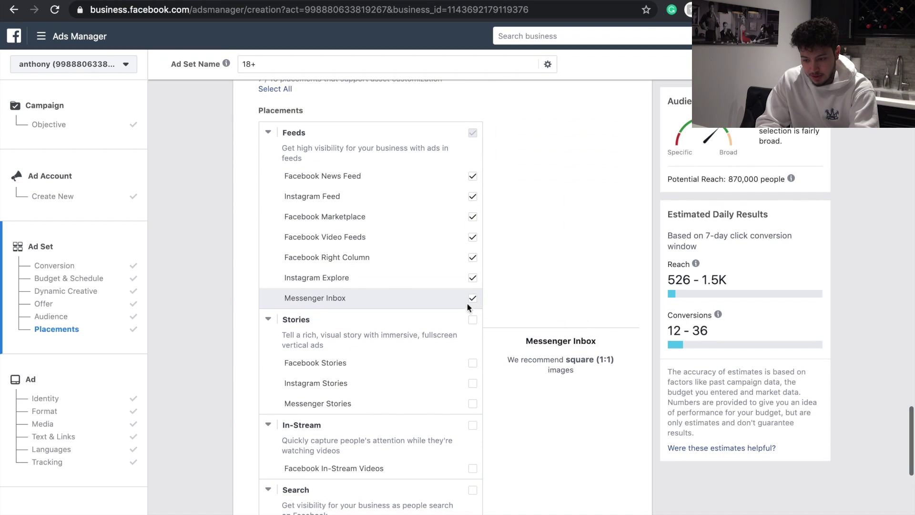
click(473, 299)
click(472, 279)
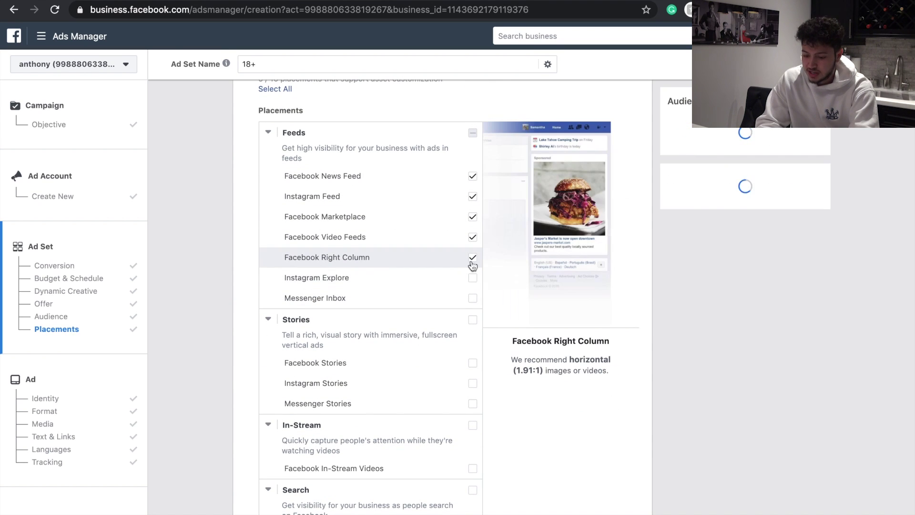
click(473, 237)
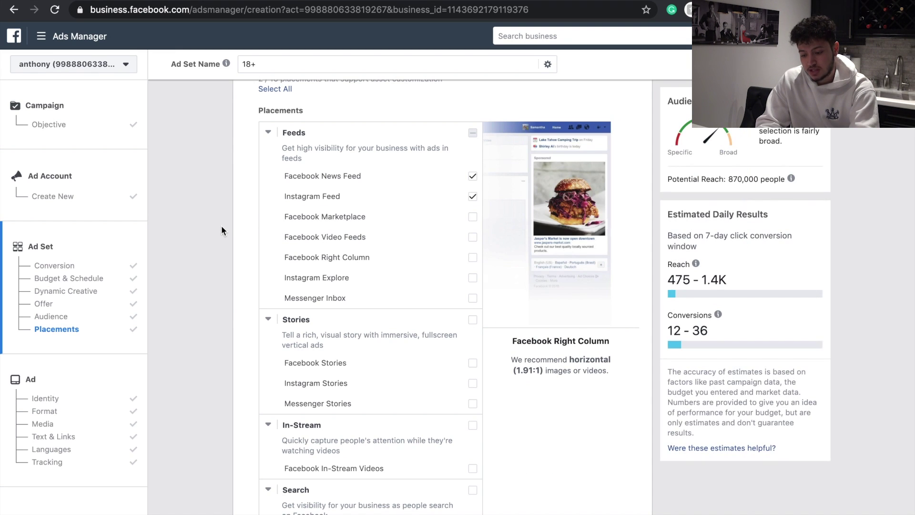
- Expand Show More Options to review device and publisher settings, then continue to the ad
scroll(222, 225, up, 4)
scroll(222, 227, down, 10)
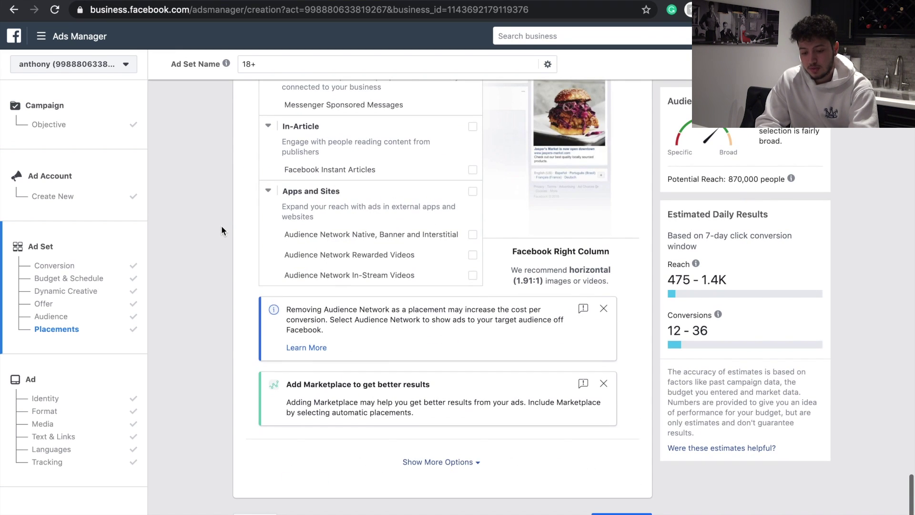
click(438, 463)
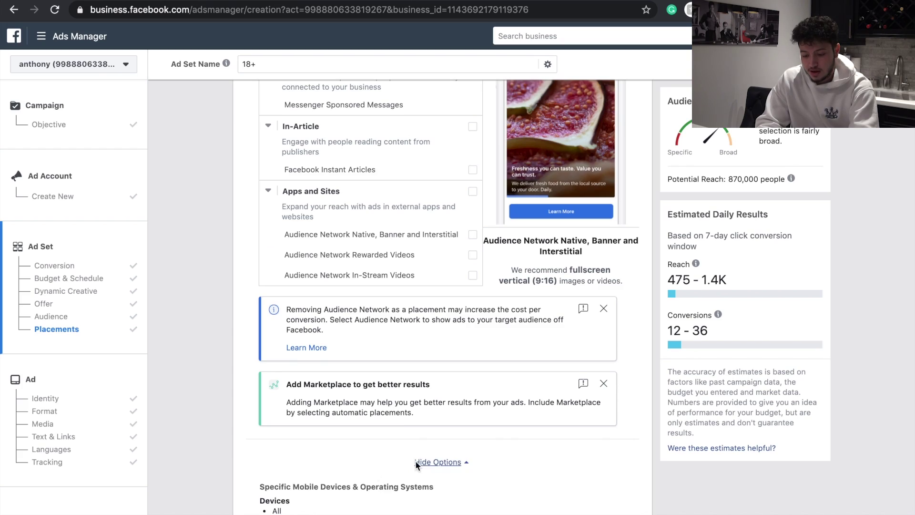
scroll(405, 443, down, 3)
scroll(268, 337, up, 15)
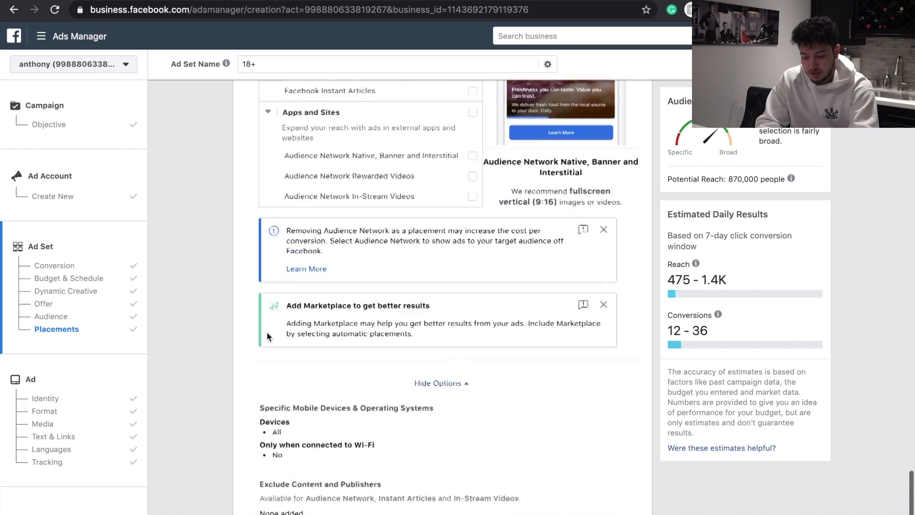
scroll(267, 336, up, 10)
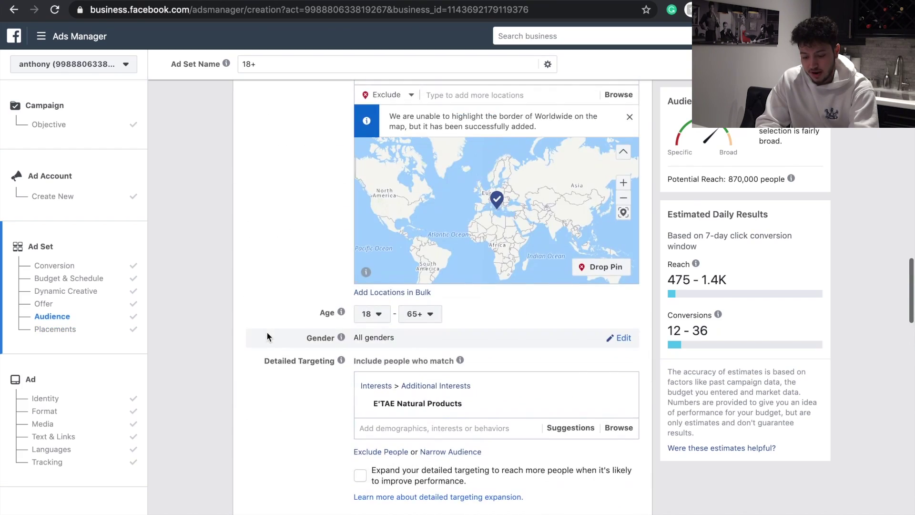
scroll(267, 337, down, 18)
scroll(267, 336, down, 7)
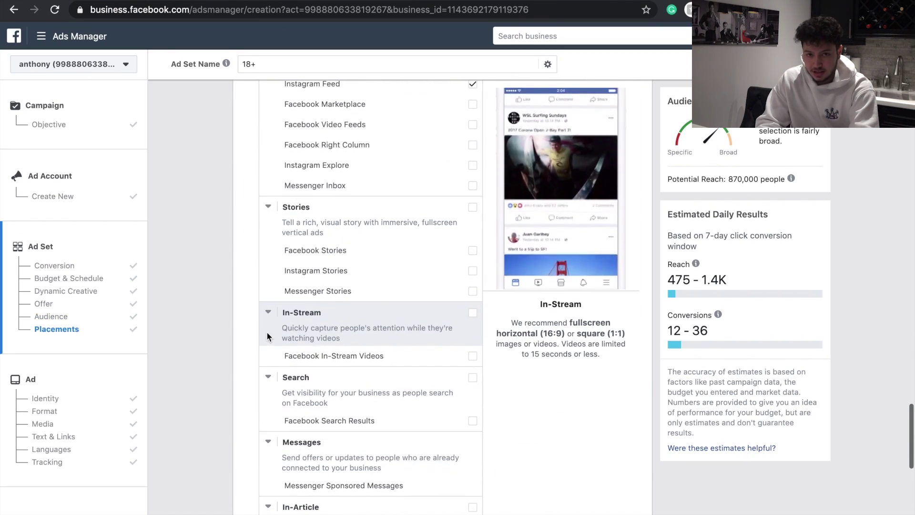
scroll(267, 333, down, 6)
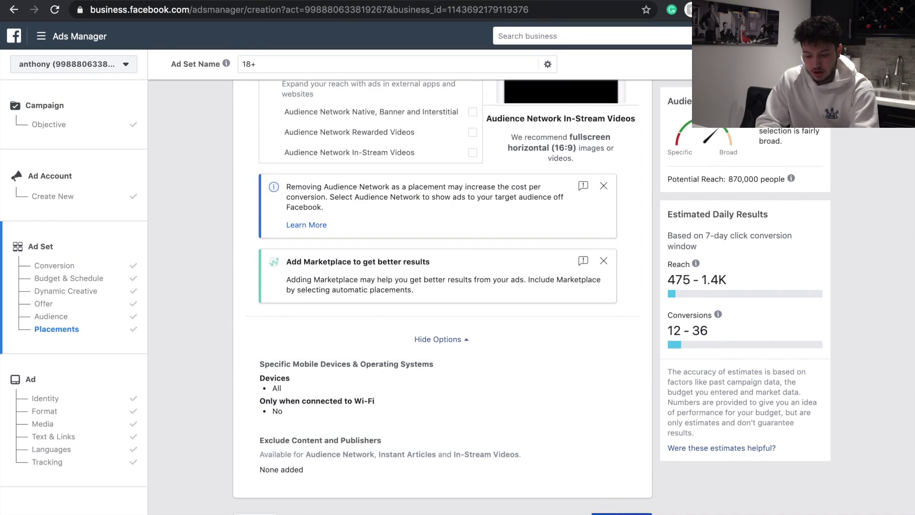
click(622, 514)
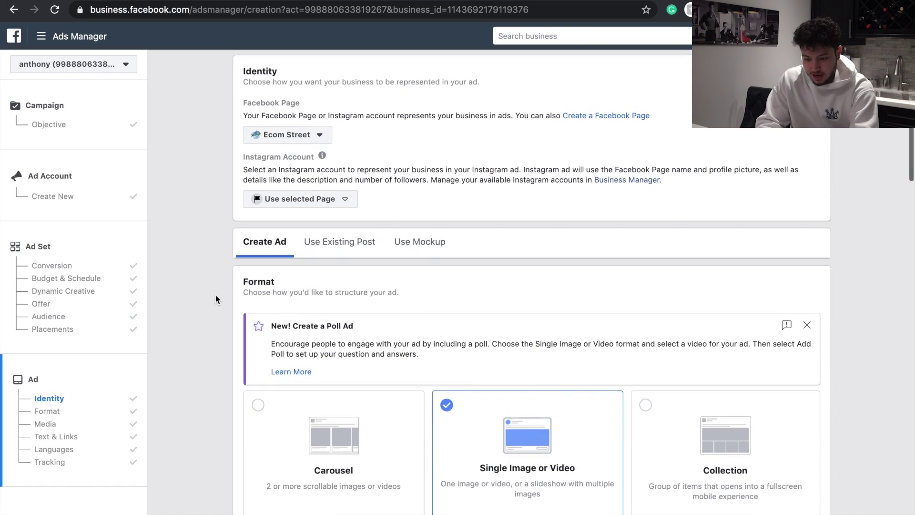
- Enter ecomstreet.com as the Website URL under Text & Links
scroll(215, 299, down, 10)
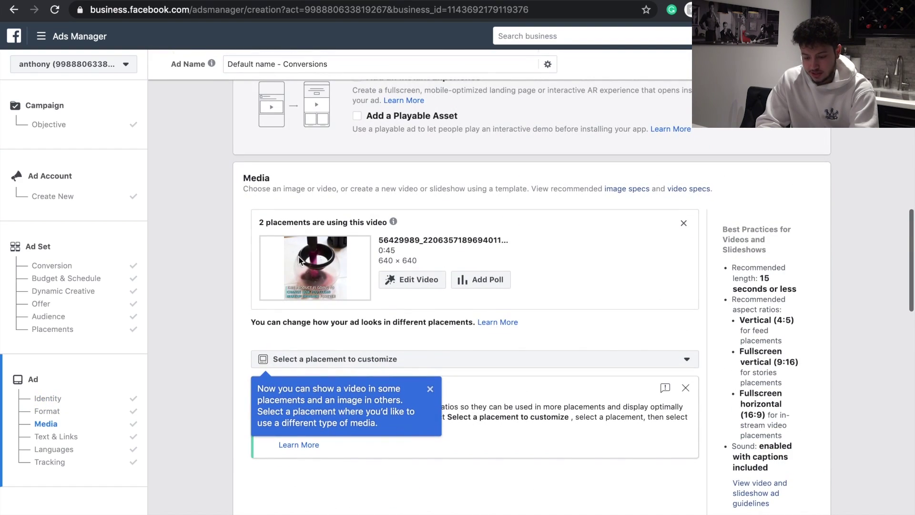
scroll(235, 353, down, 10)
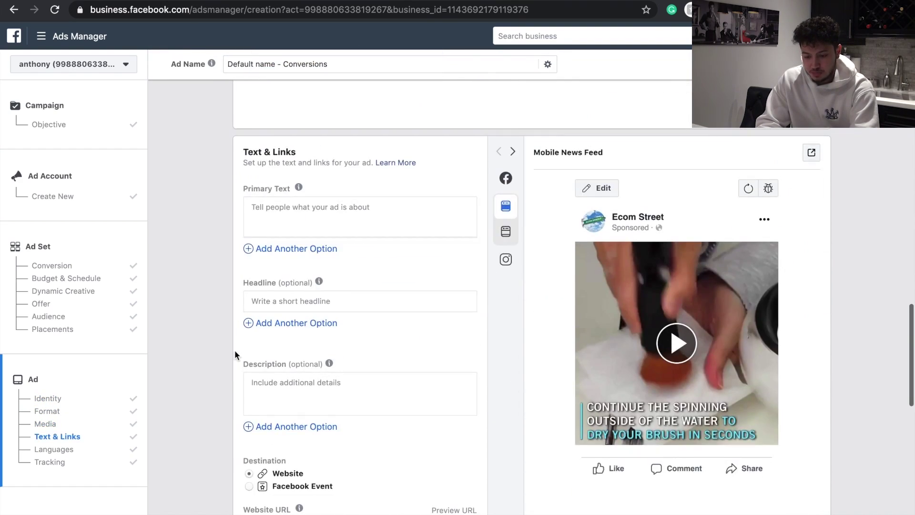
scroll(234, 349, down, 3)
click(309, 329)
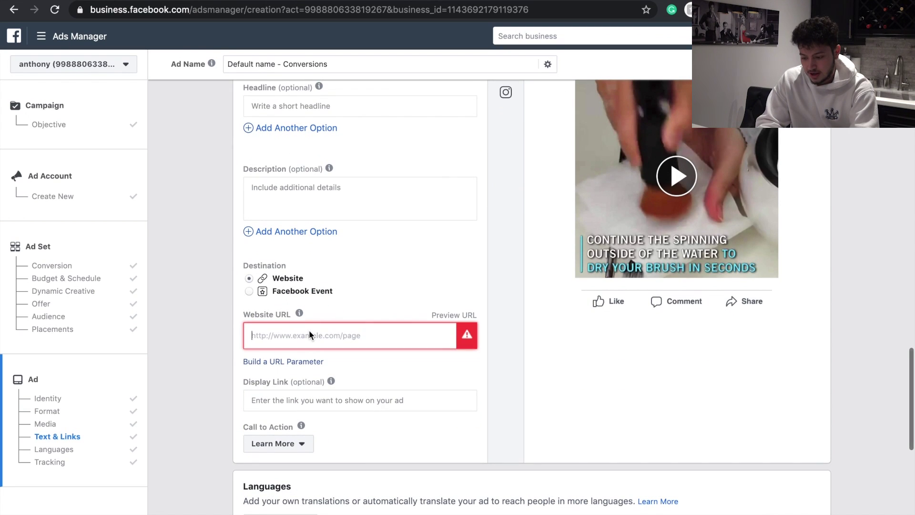
text(ecomstreet.com)
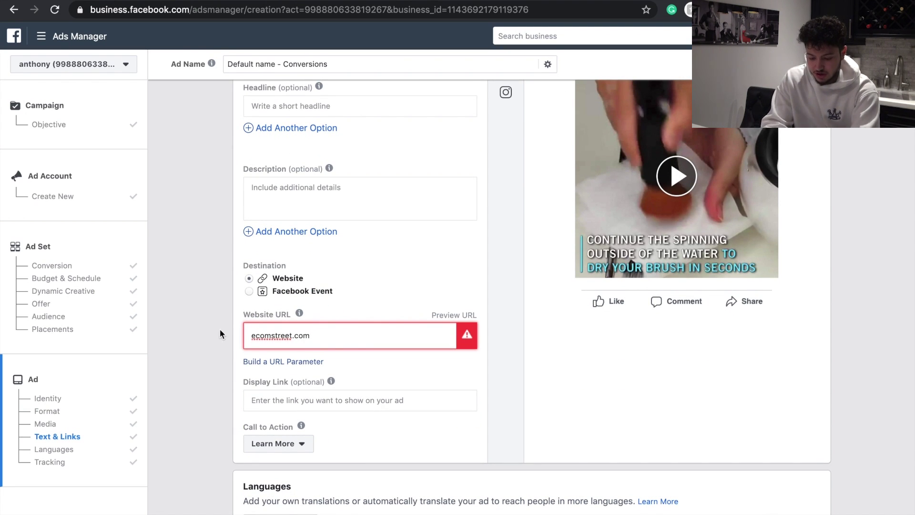
scroll(476, 203, up, 5)
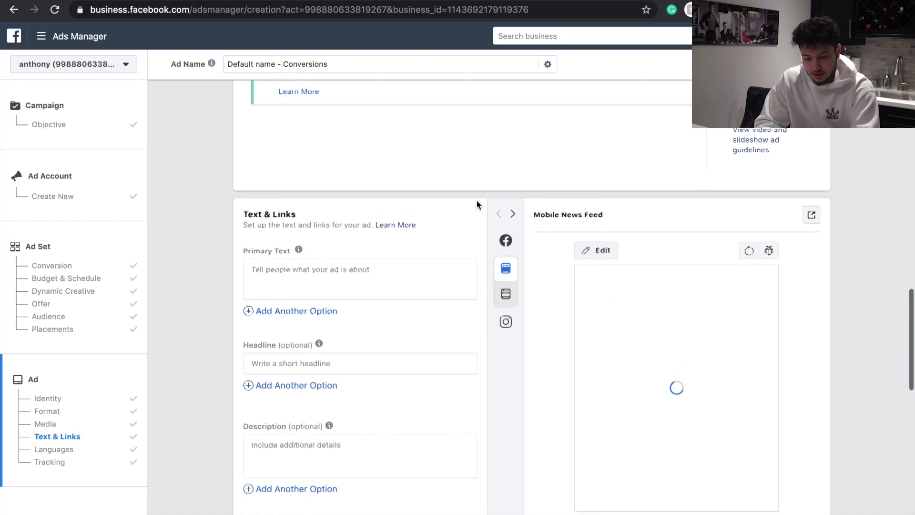